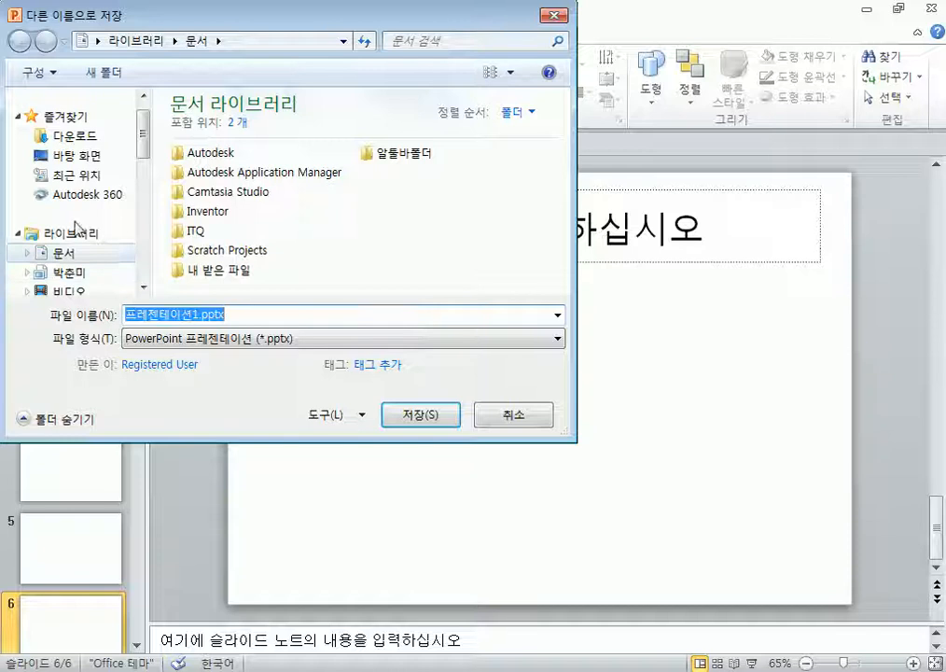
# Step: Set the save location to the folder bearing the author's name on the Data (D:) drive
pyautogui.scroll(-3, 98, 249)
pyautogui.click(84, 255)
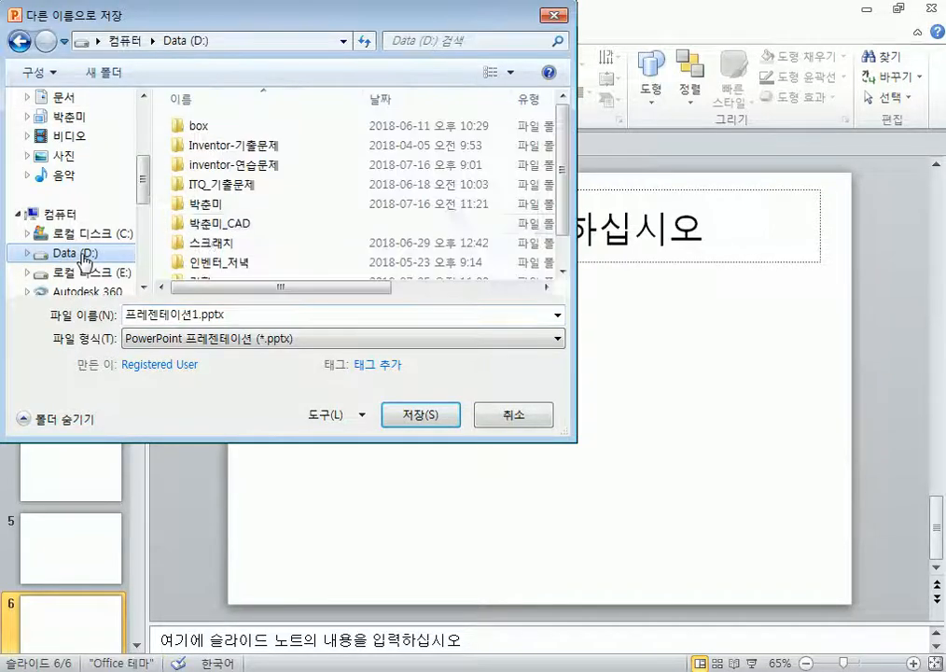
pyautogui.click(200, 205)
pyautogui.doubleClick(201, 205)
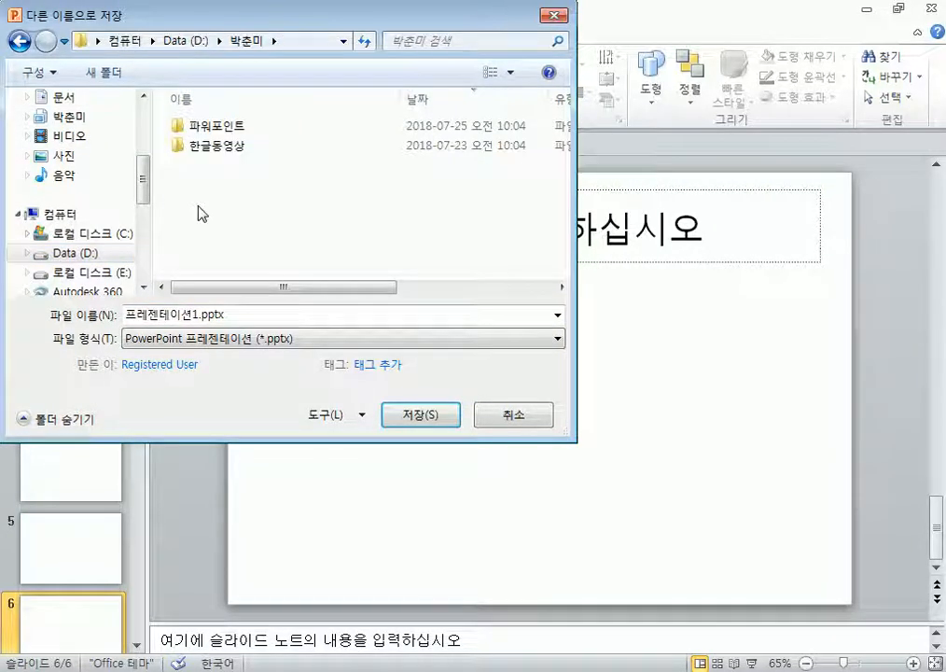
# Step: Replace the default file name with 동계올림픽
pyautogui.moveTo(226, 315); pyautogui.dragTo(117, 322)
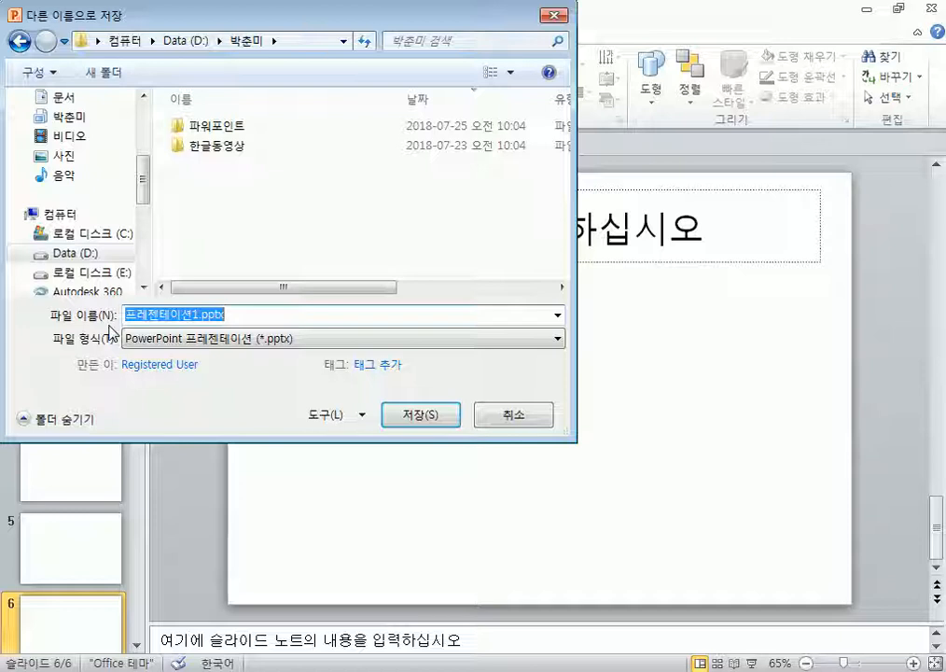
pyautogui.write('eh')
pyautogui.press('BackSpace')
pyautogui.press('BackSpace')
pyautogui.press('BackSpace')
pyautogui.write('동계올림ㅍ')
pyautogui.write('ㅣㄱ')
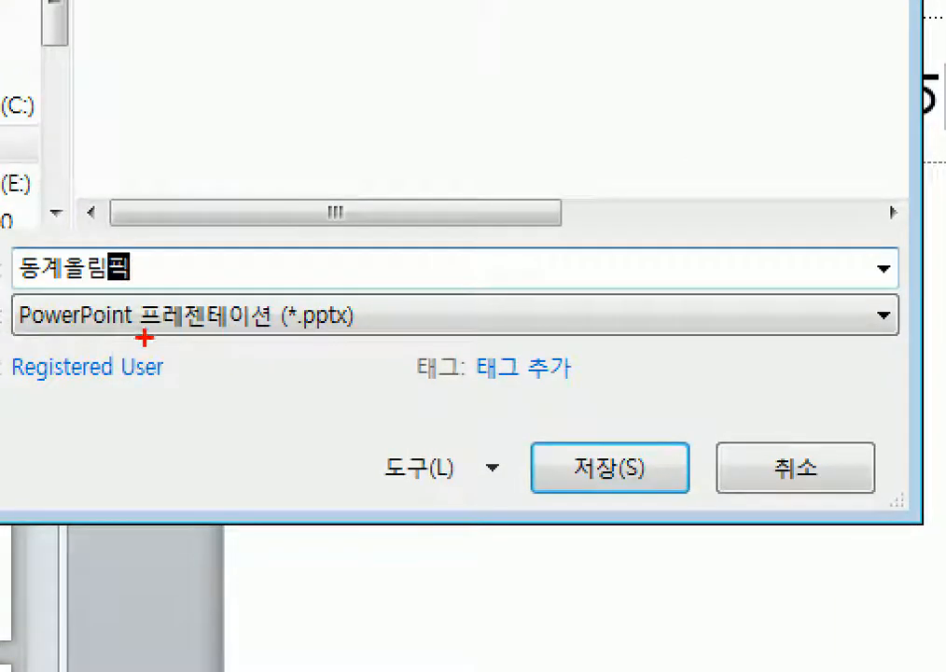
pyautogui.moveTo(138, 329)
pyautogui.mouseDown()
pyautogui.moveTo(271, 325)
pyautogui.moveTo(138, 289)
pyautogui.moveTo(118, 353)
pyautogui.mouseUp()
pyautogui.moveTo(280, 332)
pyautogui.mouseDown()
pyautogui.moveTo(337, 264)
pyautogui.moveTo(291, 346)
pyautogui.moveTo(280, 326)
pyautogui.mouseUp()
pyautogui.moveTo(419, 312)
pyautogui.mouseDown()
pyautogui.moveTo(416, 403)
pyautogui.moveTo(423, 342)
pyautogui.moveTo(460, 401)
pyautogui.mouseUp()
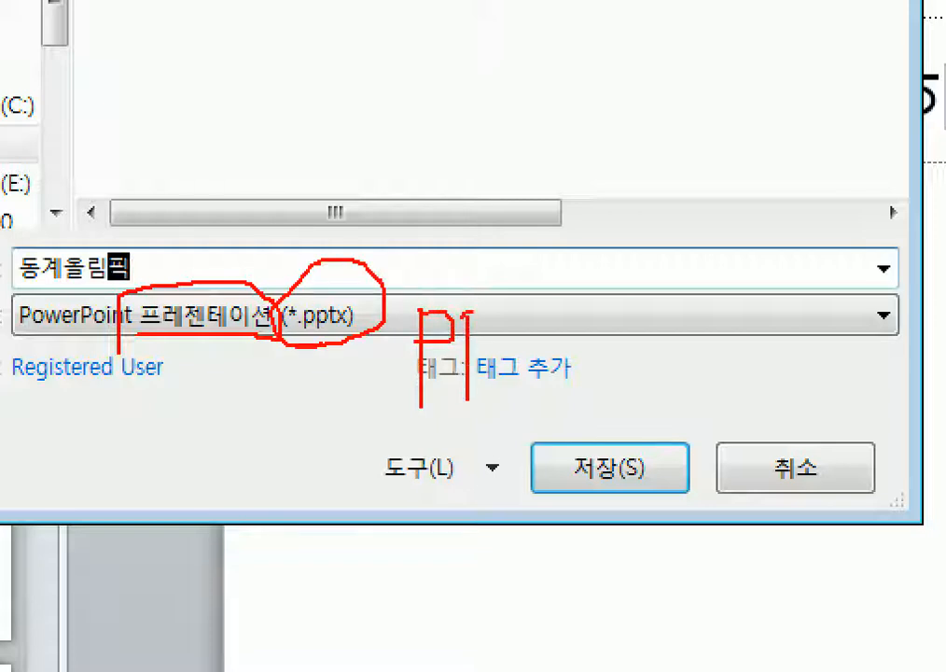
pyautogui.moveTo(466, 317); pyautogui.dragTo(467, 346)
pyautogui.moveTo(511, 304); pyautogui.dragTo(575, 301)
pyautogui.moveTo(535, 269); pyautogui.dragTo(573, 353)
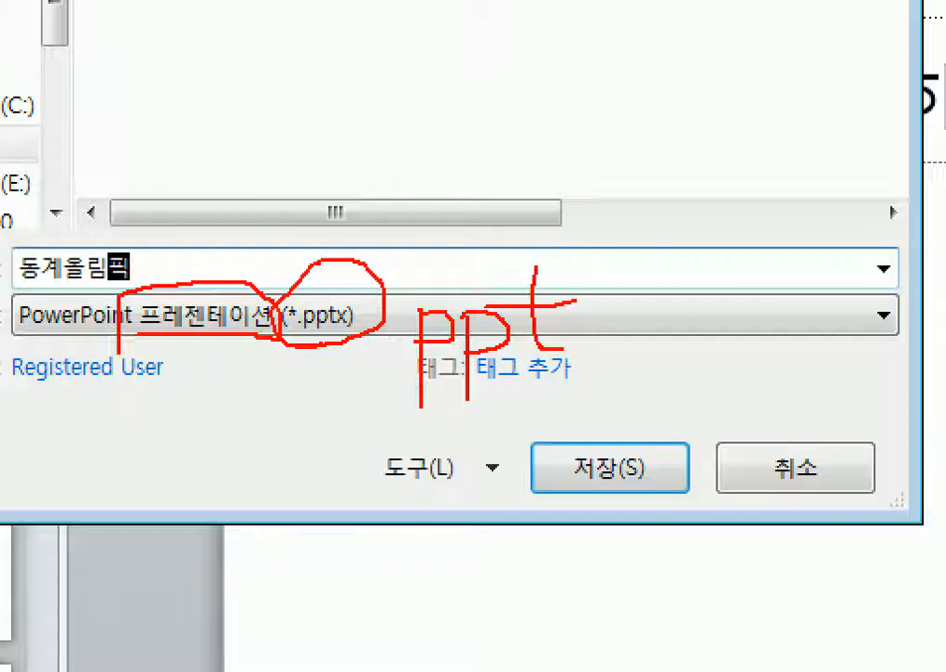
pyautogui.moveTo(625, 313); pyautogui.dragTo(583, 357)
pyautogui.moveTo(582, 311); pyautogui.dragTo(606, 332)
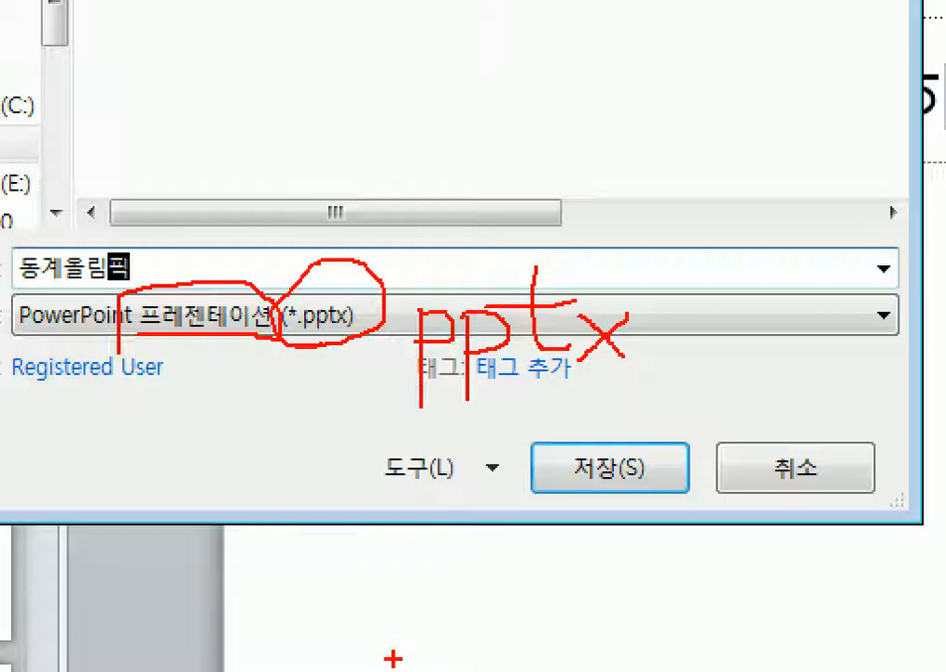
pyautogui.press('Escape')
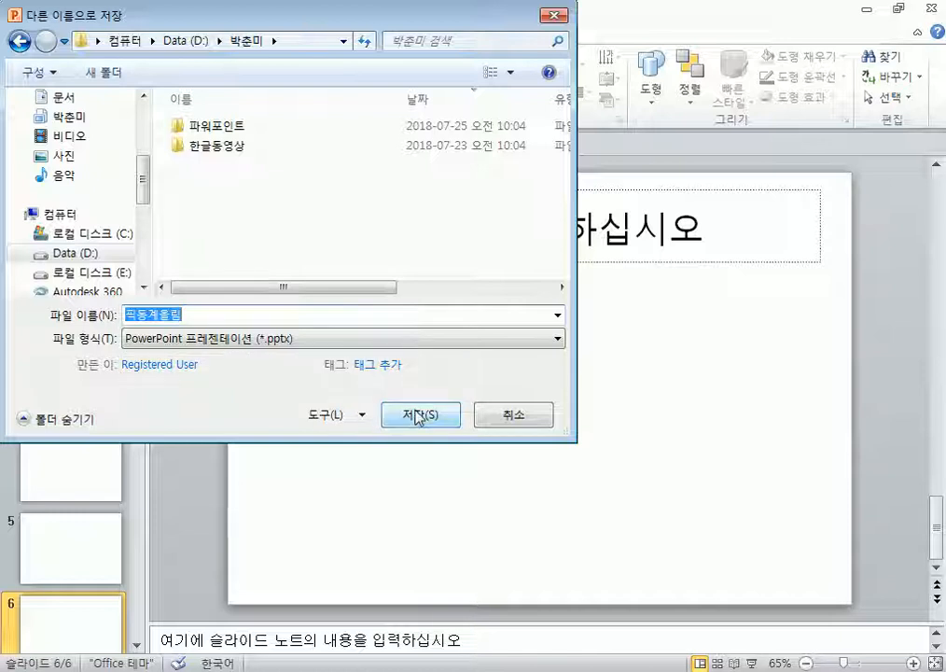
# Step: Save the presentation as a PowerPoint (*.pptx) file and bring up the view commands
pyautogui.click(419, 416)
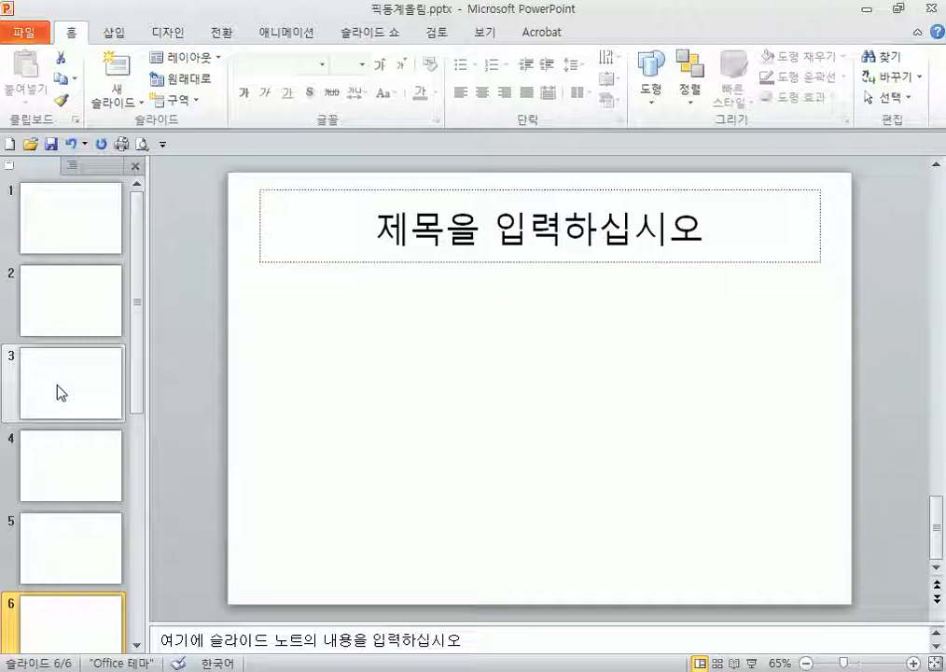
pyautogui.click(486, 34)
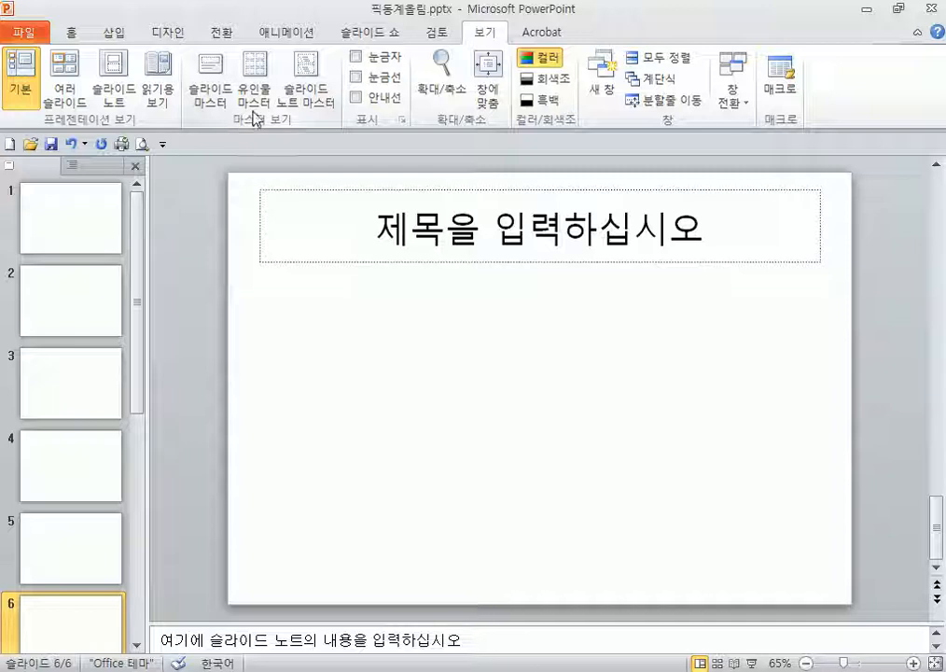
pyautogui.hotkey('ctrl', '1')
pyautogui.click(191, 88)
pyautogui.moveTo(167, 246)
pyautogui.mouseDown()
pyautogui.moveTo(420, 249)
pyautogui.moveTo(354, 44)
pyautogui.moveTo(154, 244)
pyautogui.moveTo(308, 259)
pyautogui.mouseUp()
pyautogui.moveTo(250, 222)
pyautogui.mouseDown()
pyautogui.moveTo(206, 78)
pyautogui.moveTo(227, 221)
pyautogui.moveTo(262, 222)
pyautogui.moveTo(207, 86)
pyautogui.moveTo(222, 249)
pyautogui.mouseUp()
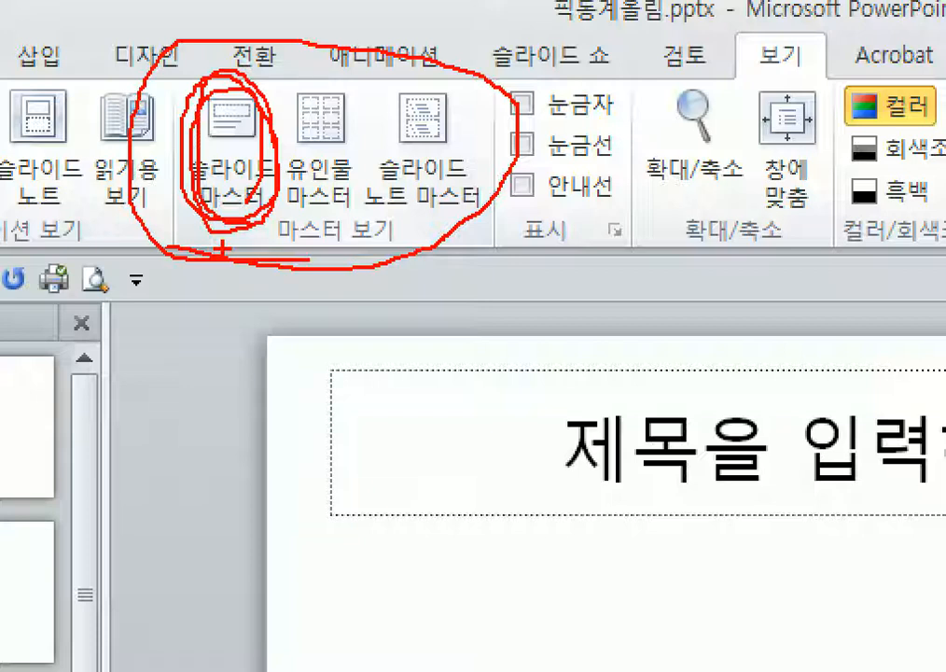
pyautogui.press('Escape')
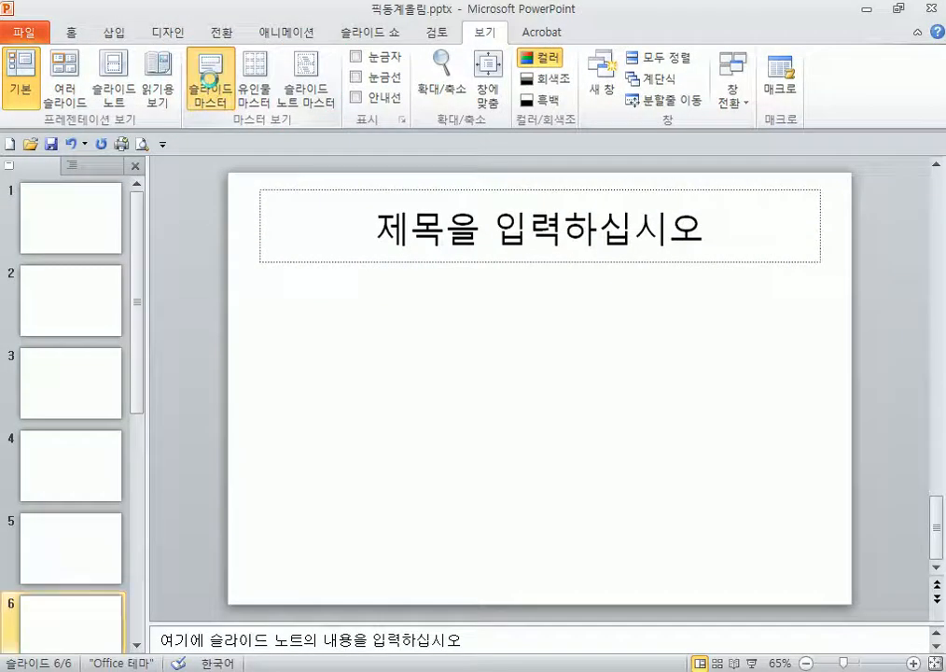
# Step: Switch the presentation to Slide Master view
pyautogui.click(211, 88)
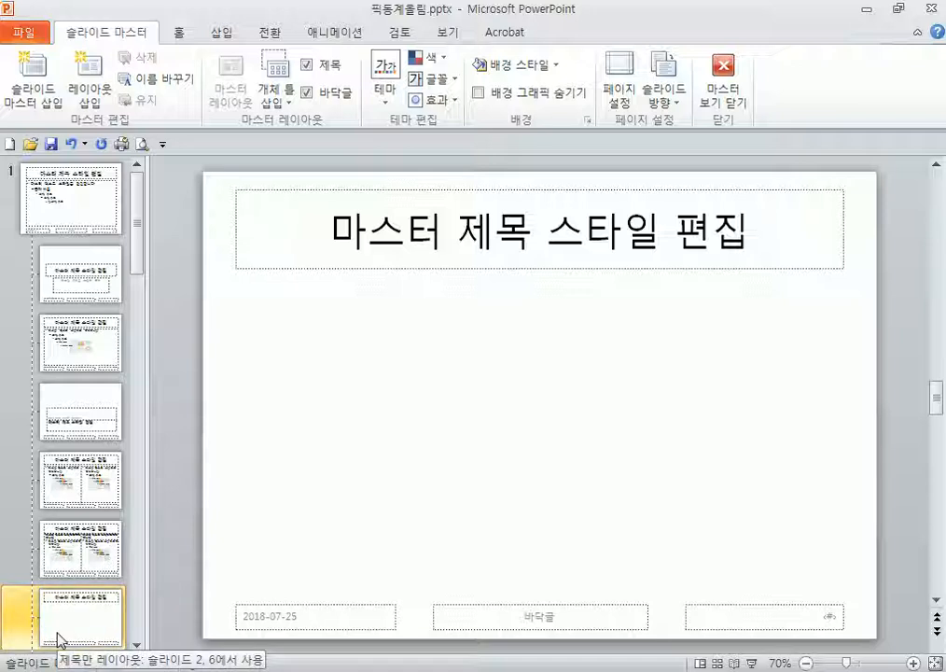
# Step: Look through the individual layouts beneath the slide master to see how their placeholders are arranged
pyautogui.click(90, 283)
pyautogui.click(85, 338)
pyautogui.click(99, 412)
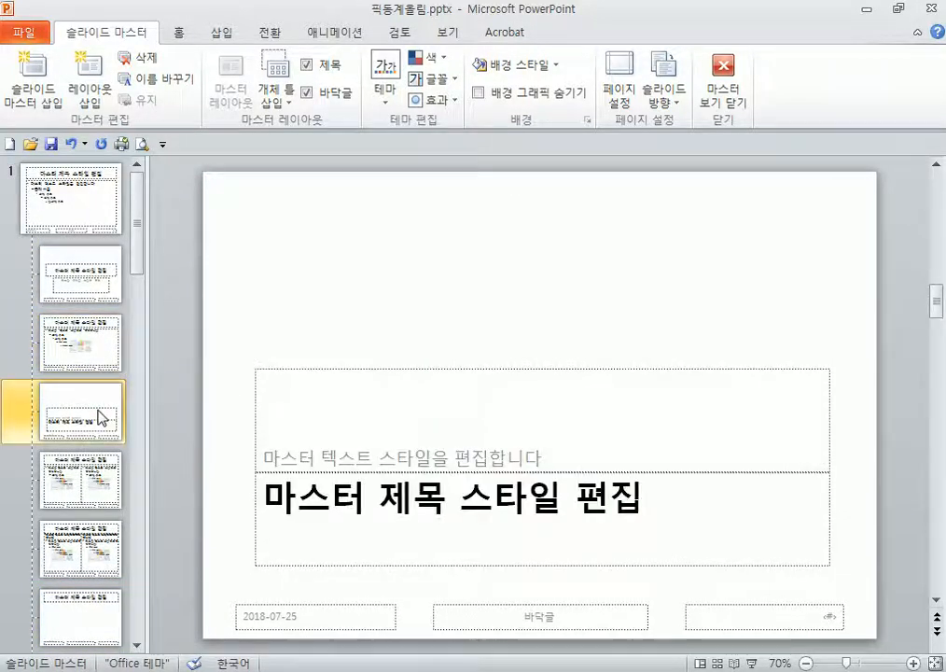
pyautogui.click(106, 490)
pyautogui.click(75, 550)
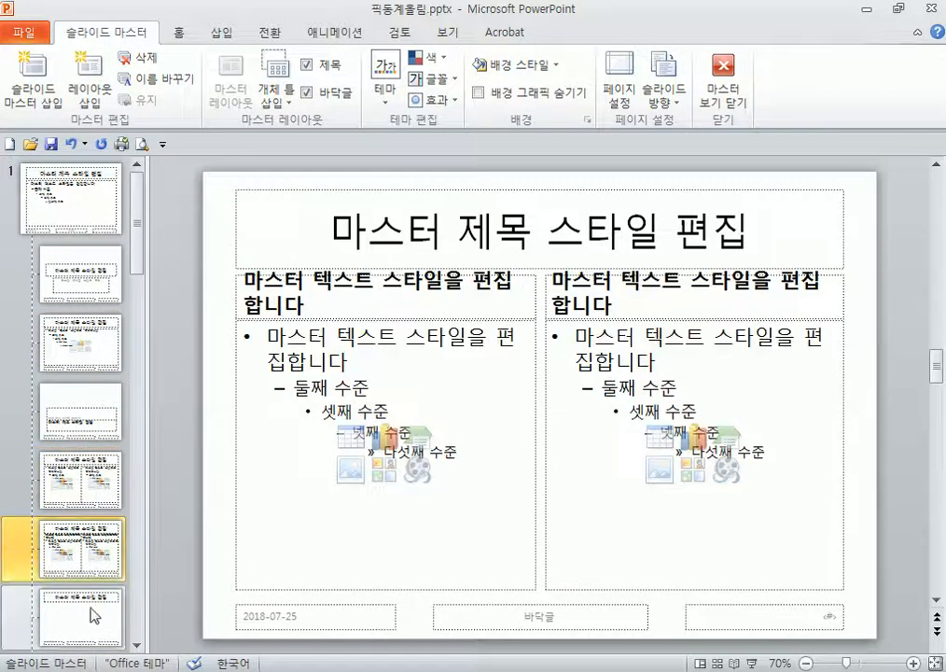
pyautogui.click(75, 625)
pyautogui.scroll(-3, 73, 624)
pyautogui.click(74, 538)
pyautogui.click(94, 588)
pyautogui.click(91, 471)
pyautogui.click(78, 545)
pyautogui.click(95, 384)
pyautogui.scroll(3, 52, 308)
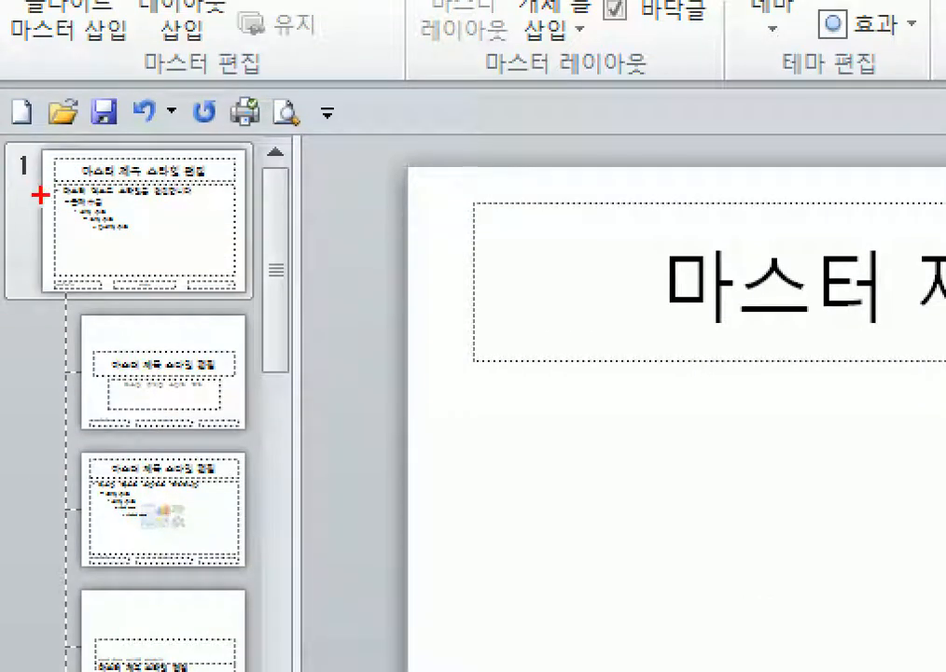
pyautogui.moveTo(11, 143)
pyautogui.mouseDown()
pyautogui.moveTo(41, 190)
pyautogui.moveTo(27, 192)
pyautogui.mouseUp()
pyautogui.moveTo(160, 287)
pyautogui.mouseDown()
pyautogui.moveTo(85, 303)
pyautogui.moveTo(244, 200)
pyautogui.moveTo(69, 194)
pyautogui.moveTo(205, 301)
pyautogui.moveTo(194, 312)
pyautogui.mouseUp()
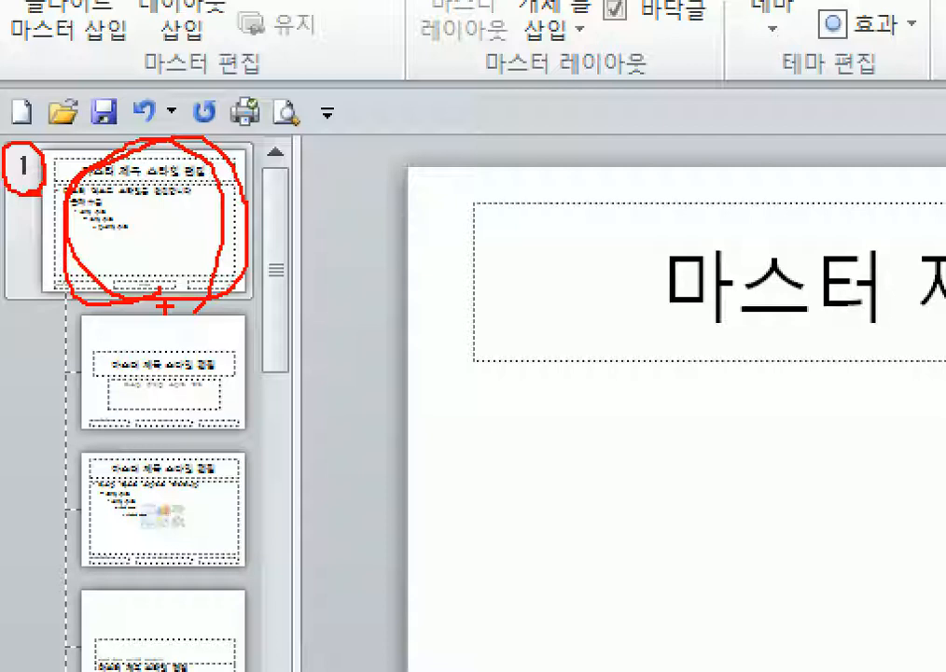
pyautogui.press('b')
pyautogui.moveTo(64, 296); pyautogui.dragTo(60, 478)
pyautogui.moveTo(62, 365); pyautogui.dragTo(81, 368)
pyautogui.moveTo(42, 513)
pyautogui.mouseDown()
pyautogui.moveTo(94, 509)
pyautogui.moveTo(68, 587)
pyautogui.moveTo(93, 653)
pyautogui.mouseUp()
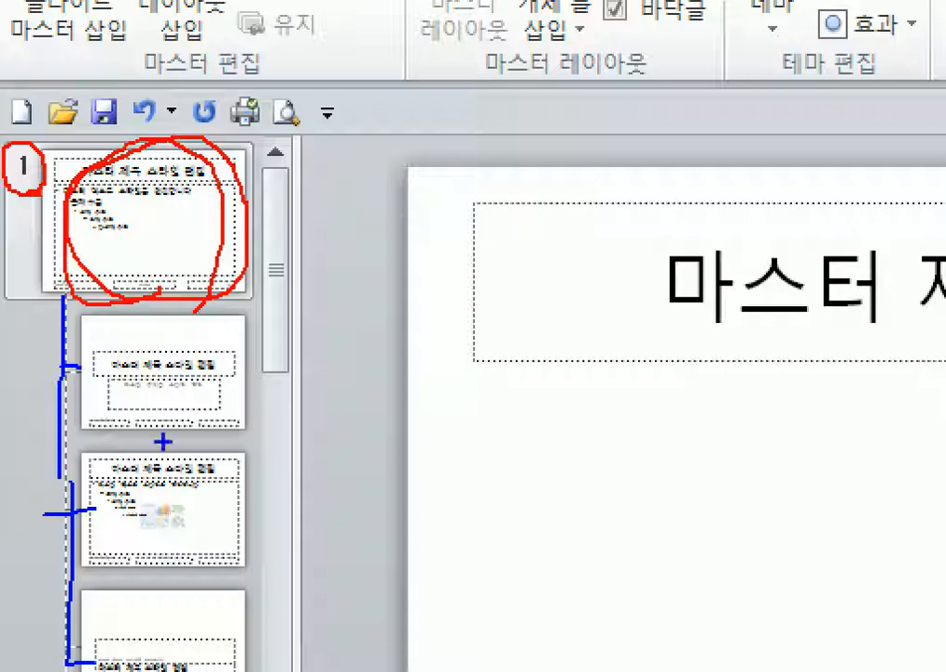
pyautogui.moveTo(205, 305)
pyautogui.mouseDown()
pyautogui.moveTo(63, 304)
pyautogui.moveTo(49, 109)
pyautogui.moveTo(197, 192)
pyautogui.moveTo(8, 187)
pyautogui.moveTo(152, 93)
pyautogui.moveTo(147, 217)
pyautogui.mouseUp()
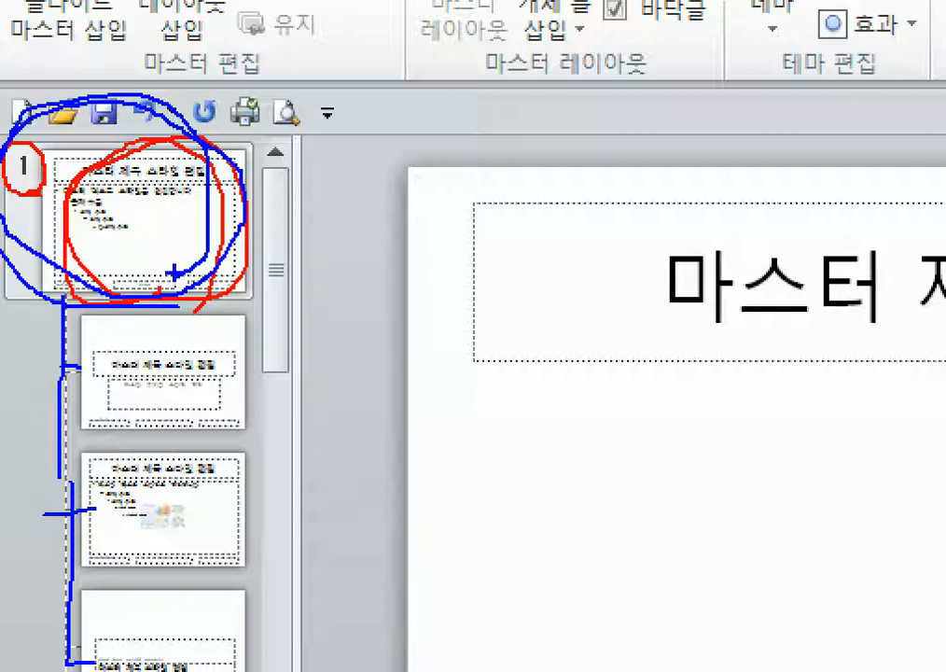
pyautogui.moveTo(115, 257)
pyautogui.mouseDown()
pyautogui.moveTo(116, 203)
pyautogui.moveTo(154, 253)
pyautogui.moveTo(115, 256)
pyautogui.mouseUp()
pyautogui.moveTo(127, 213)
pyautogui.mouseDown()
pyautogui.moveTo(115, 245)
pyautogui.moveTo(130, 275)
pyautogui.mouseUp()
pyautogui.moveTo(139, 346); pyautogui.dragTo(149, 383)
pyautogui.moveTo(152, 477); pyautogui.dragTo(144, 515)
pyautogui.moveTo(141, 618)
pyautogui.mouseDown()
pyautogui.moveTo(155, 606)
pyautogui.moveTo(136, 630)
pyautogui.mouseUp()
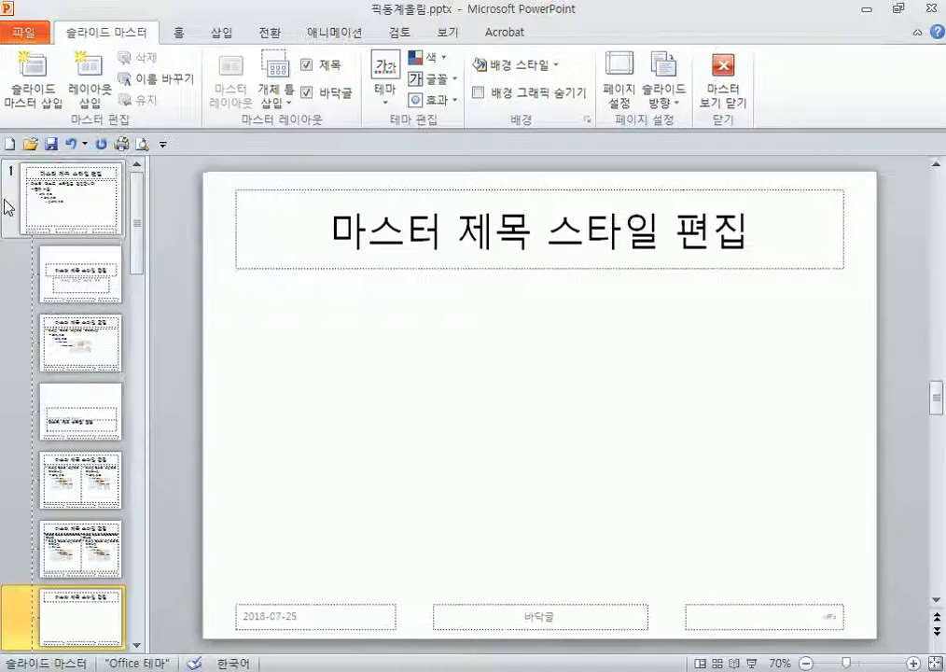
# Step: Select the parent slide master above the layouts and open the gallery of insertable shapes
pyautogui.click(32, 203)
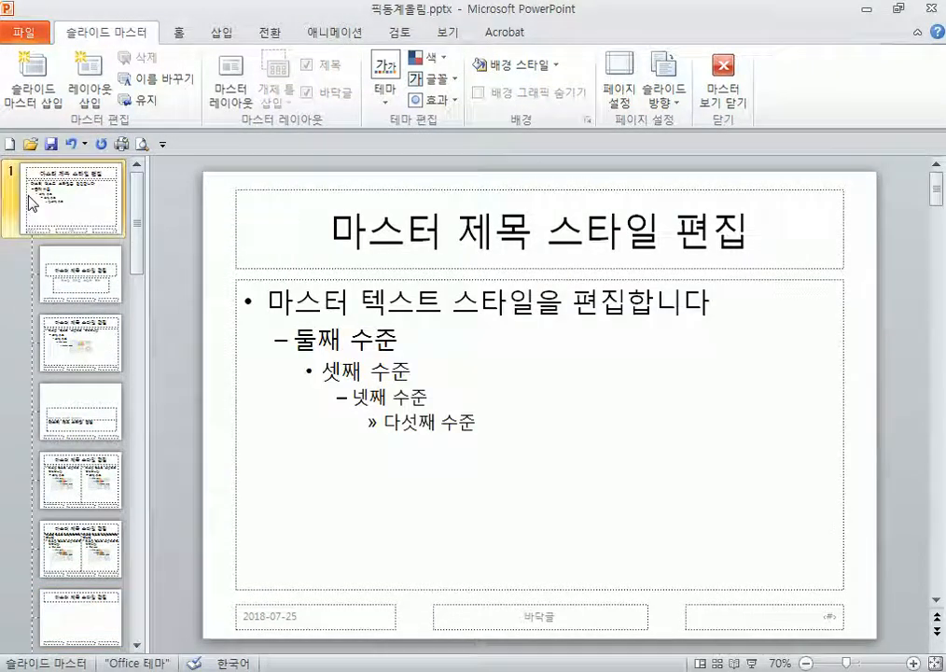
pyautogui.click(221, 32)
pyautogui.click(242, 75)
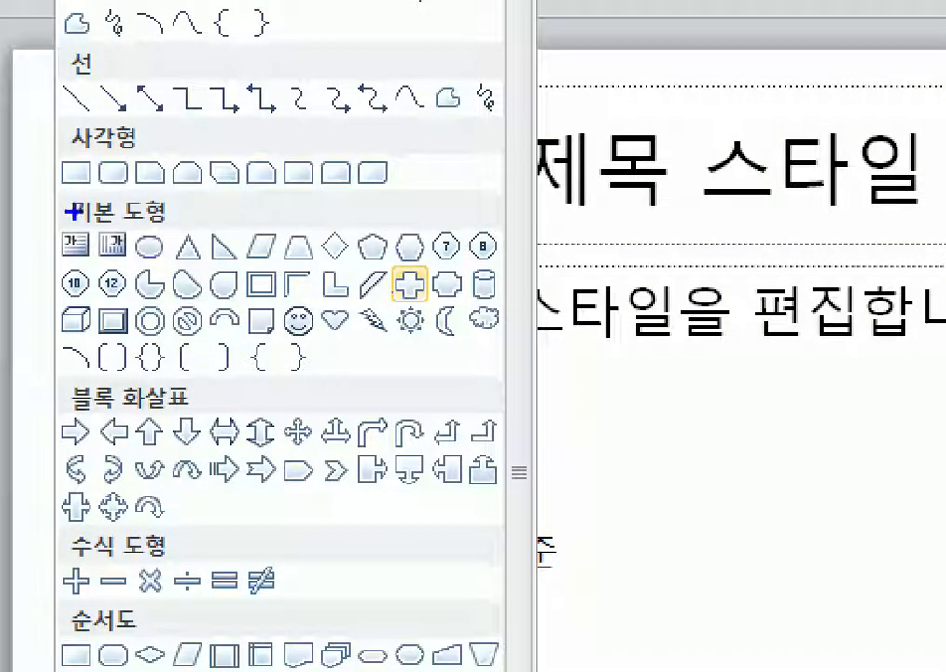
pyautogui.moveTo(69, 222)
pyautogui.mouseDown()
pyautogui.moveTo(177, 216)
pyautogui.moveTo(73, 175)
pyautogui.mouseUp()
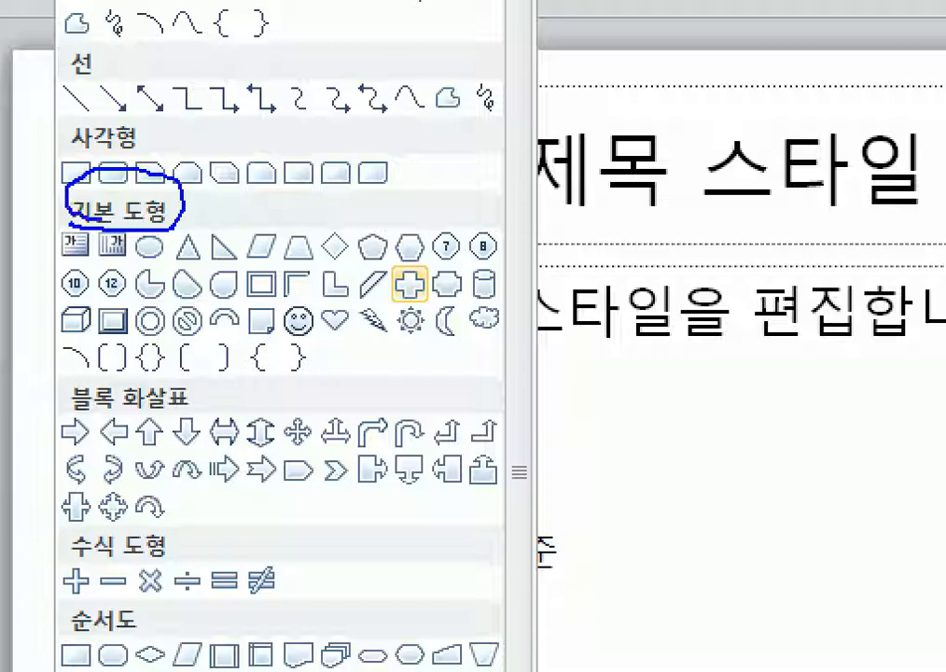
pyautogui.moveTo(55, 310)
pyautogui.mouseDown()
pyautogui.moveTo(420, 303)
pyautogui.moveTo(383, 258)
pyautogui.moveTo(434, 262)
pyautogui.moveTo(433, 305)
pyautogui.mouseUp()
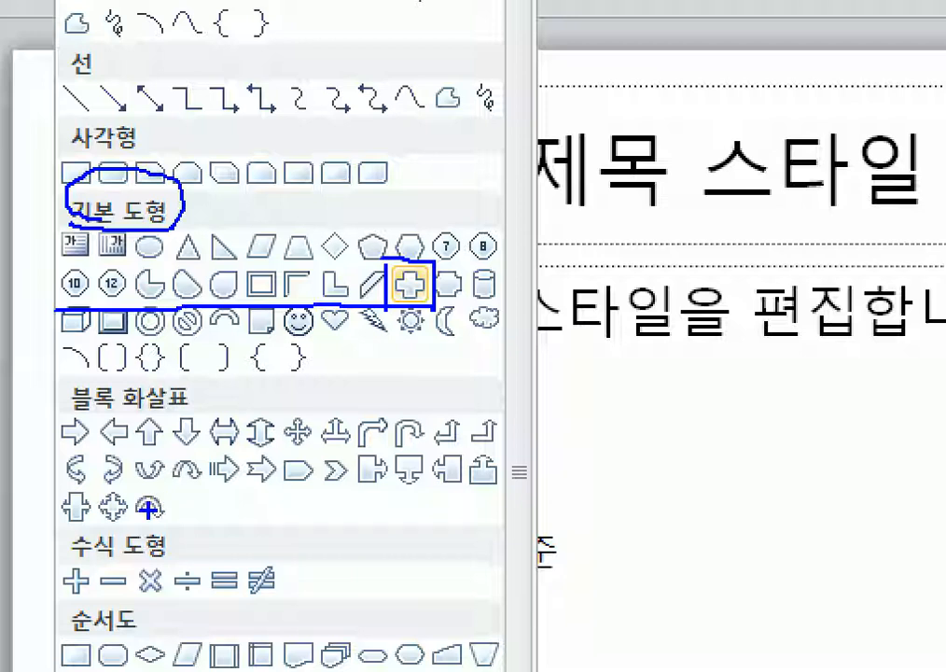
pyautogui.moveTo(75, 217); pyautogui.dragTo(196, 234)
pyautogui.moveTo(58, 304); pyautogui.dragTo(431, 300)
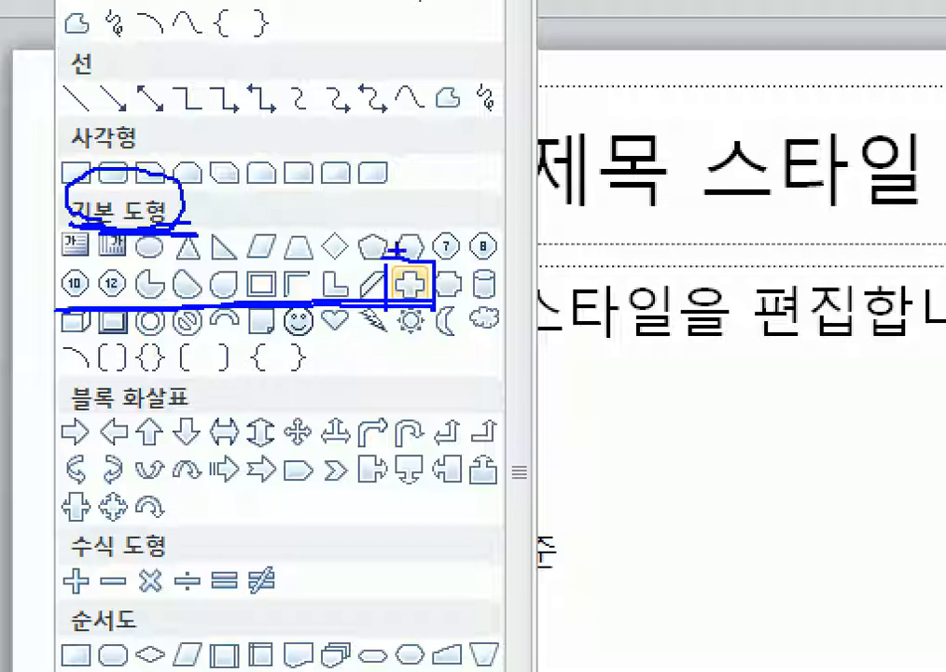
pyautogui.press('Escape')
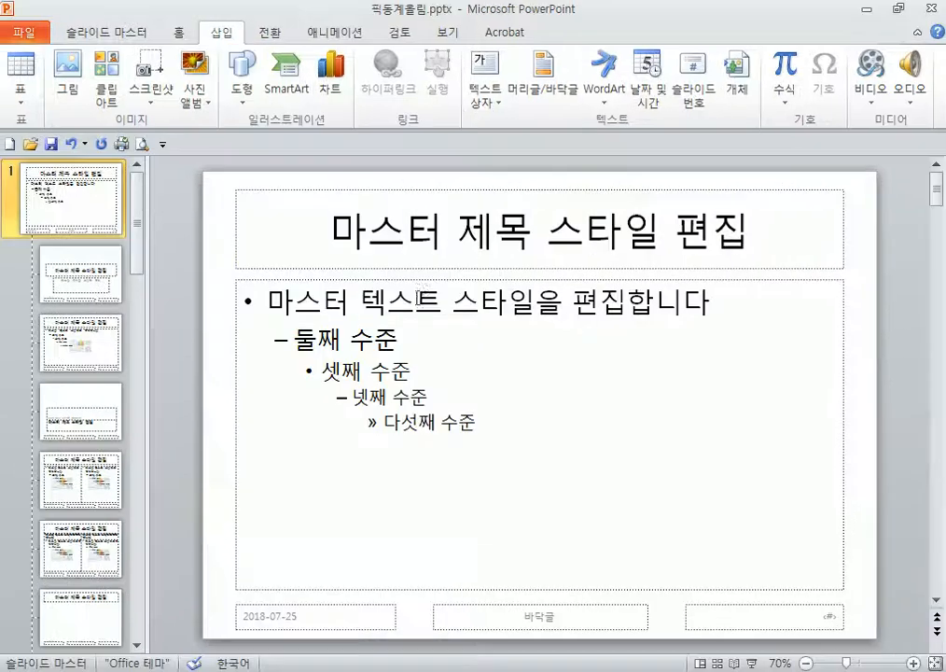
# Step: Draw a cross from the basic shapes as a full-width band along the slide master's upper edge, then deselect it
pyautogui.click(244, 92)
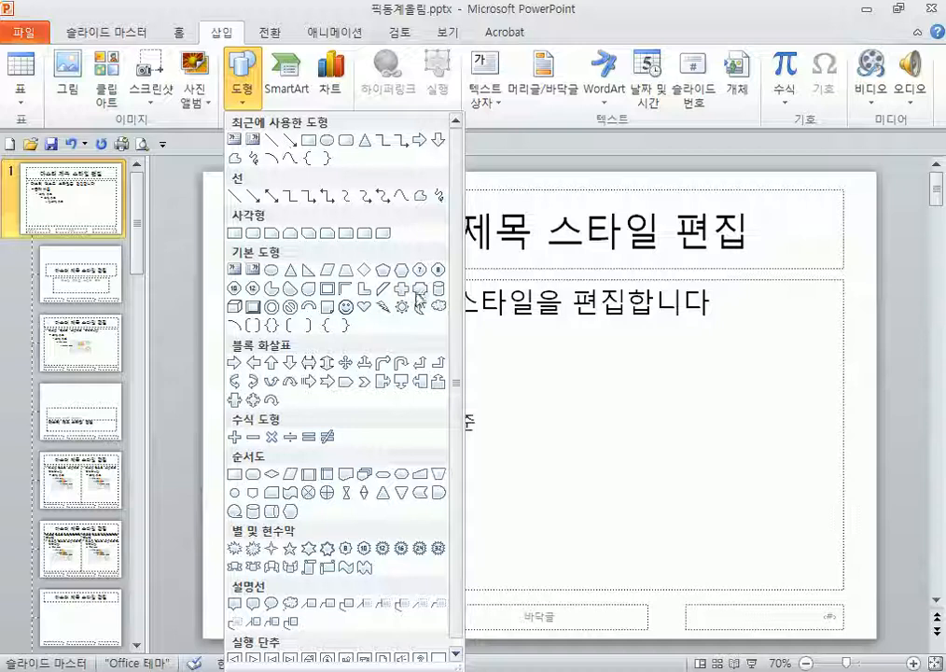
pyautogui.click(403, 292)
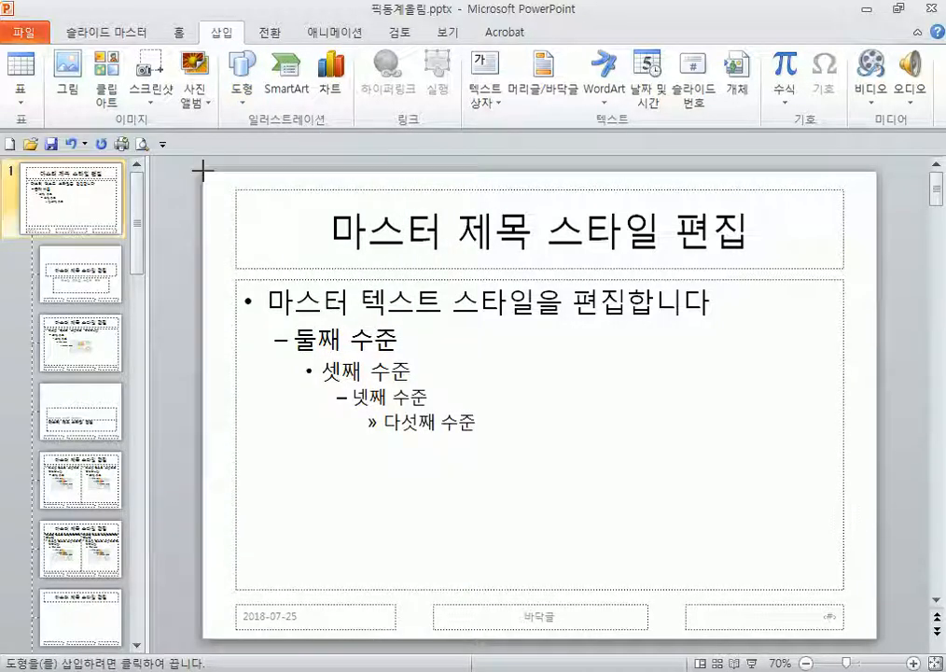
pyautogui.moveTo(201, 171)
pyautogui.mouseDown()
pyautogui.moveTo(266, 209)
pyautogui.moveTo(627, 237)
pyautogui.moveTo(842, 235)
pyautogui.moveTo(885, 339)
pyautogui.moveTo(879, 239)
pyautogui.mouseUp()
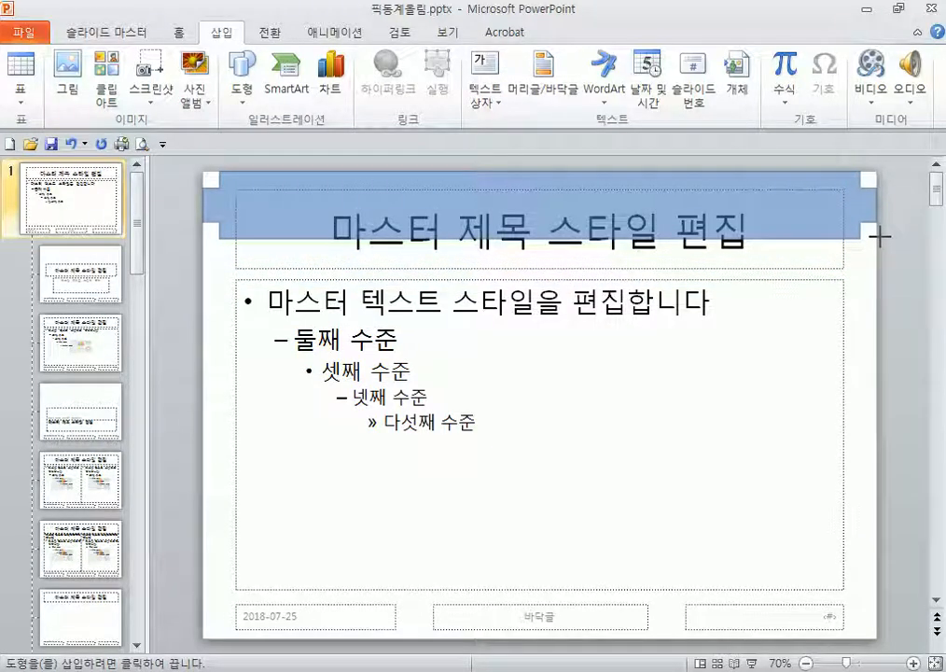
pyautogui.moveTo(879, 237); pyautogui.dragTo(877, 239)
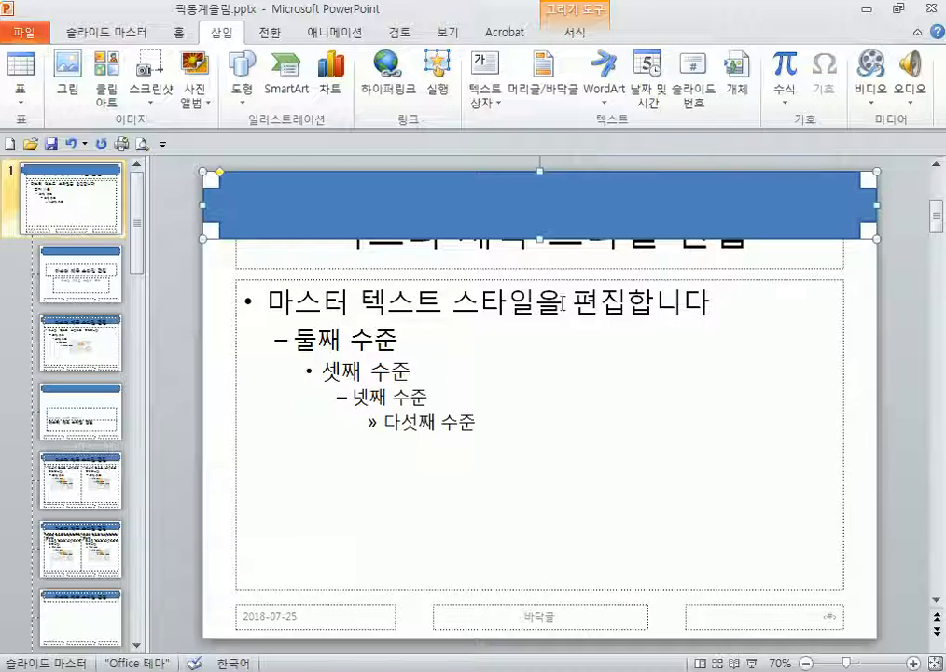
pyautogui.click(552, 266)
pyautogui.click(849, 261)
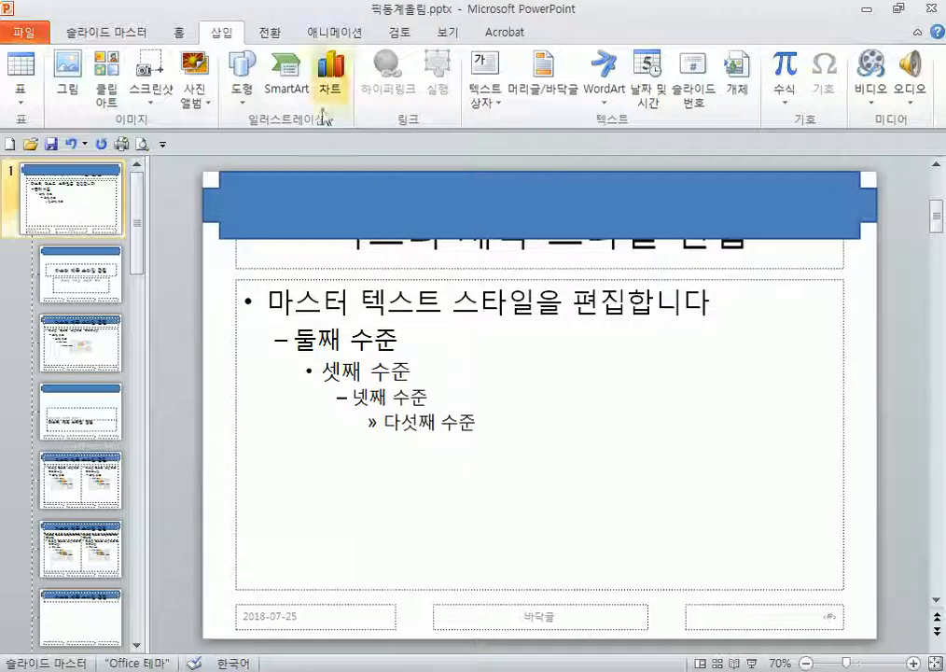
pyautogui.click(243, 94)
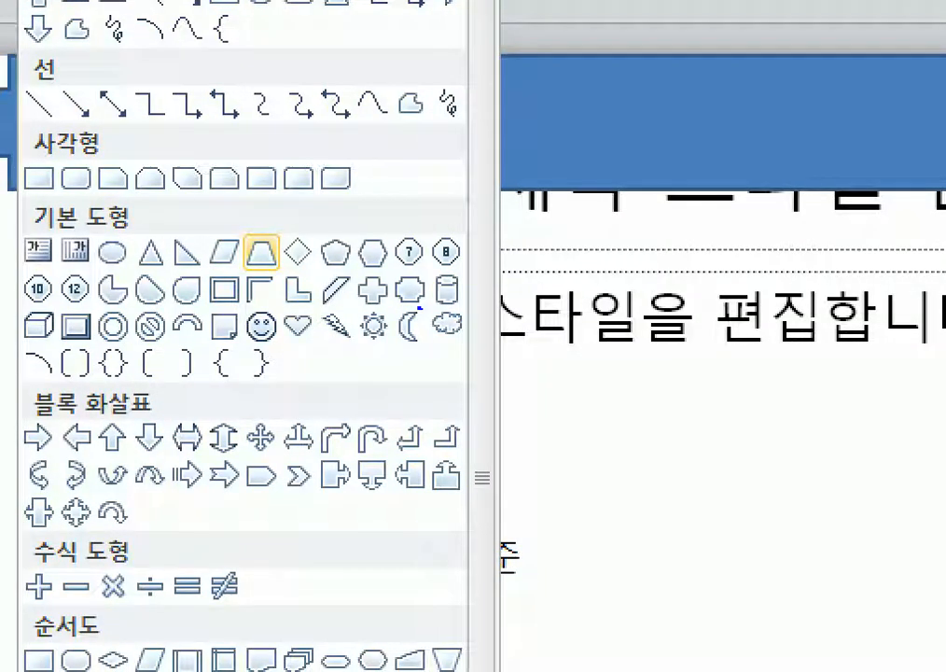
pyautogui.moveTo(420, 308)
pyautogui.mouseDown()
pyautogui.moveTo(390, 306)
pyautogui.moveTo(425, 297)
pyautogui.moveTo(420, 307)
pyautogui.mouseUp()
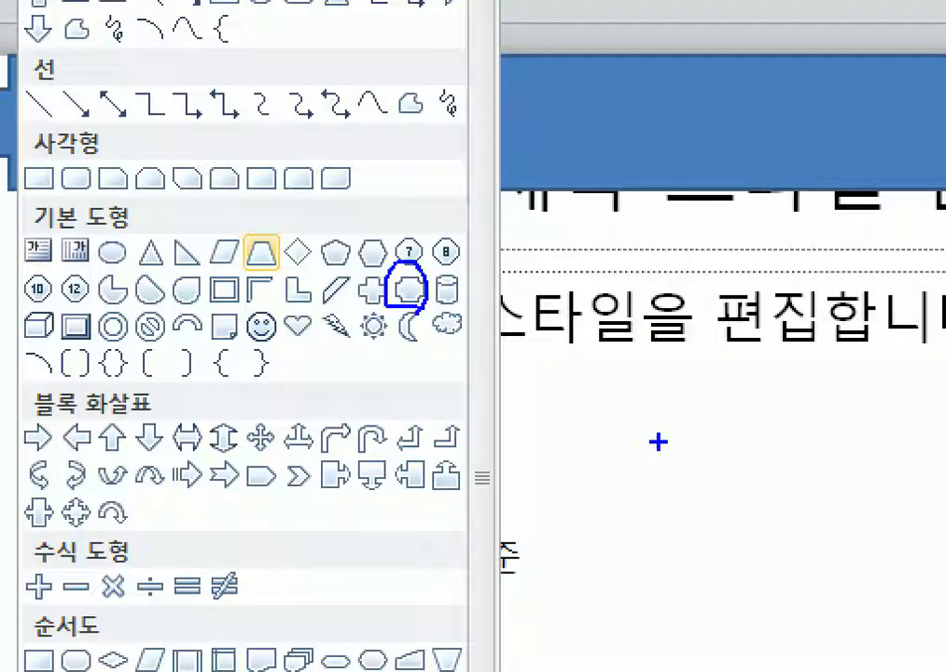
pyautogui.moveTo(578, 334)
pyautogui.mouseDown()
pyautogui.moveTo(573, 373)
pyautogui.moveTo(527, 477)
pyautogui.moveTo(587, 567)
pyautogui.mouseUp()
pyautogui.moveTo(578, 330)
pyautogui.mouseDown()
pyautogui.moveTo(707, 323)
pyautogui.moveTo(861, 376)
pyautogui.moveTo(914, 424)
pyautogui.moveTo(844, 541)
pyautogui.moveTo(607, 571)
pyautogui.mouseUp()
pyautogui.moveTo(615, 413)
pyautogui.mouseDown()
pyautogui.moveTo(509, 353)
pyautogui.moveTo(585, 407)
pyautogui.moveTo(594, 332)
pyautogui.moveTo(571, 445)
pyautogui.mouseUp()
pyautogui.moveTo(402, 303)
pyautogui.mouseDown()
pyautogui.moveTo(398, 269)
pyautogui.moveTo(385, 306)
pyautogui.moveTo(410, 310)
pyautogui.moveTo(394, 320)
pyautogui.mouseUp()
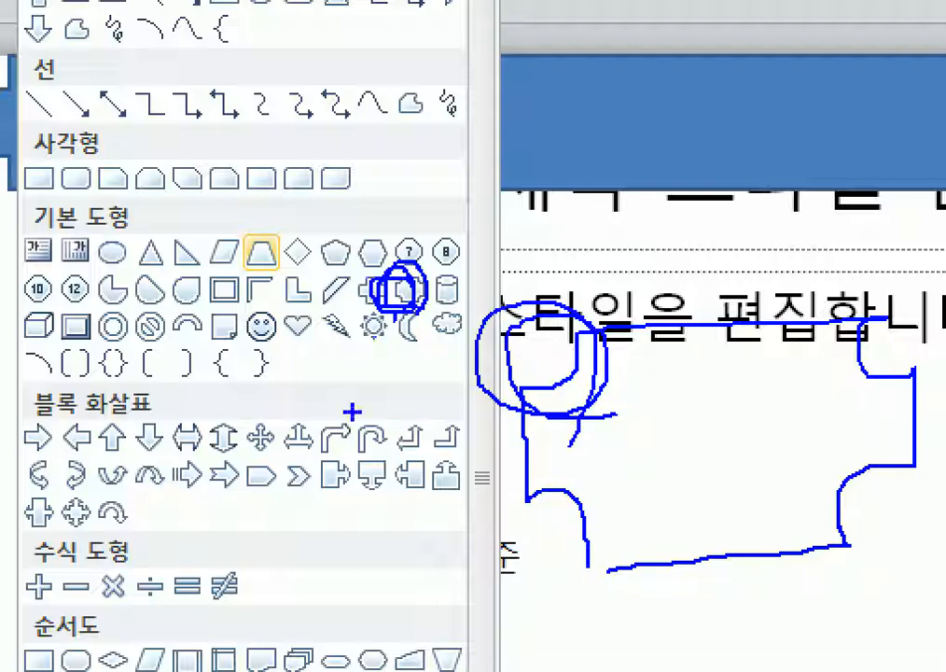
pyautogui.press('Escape')
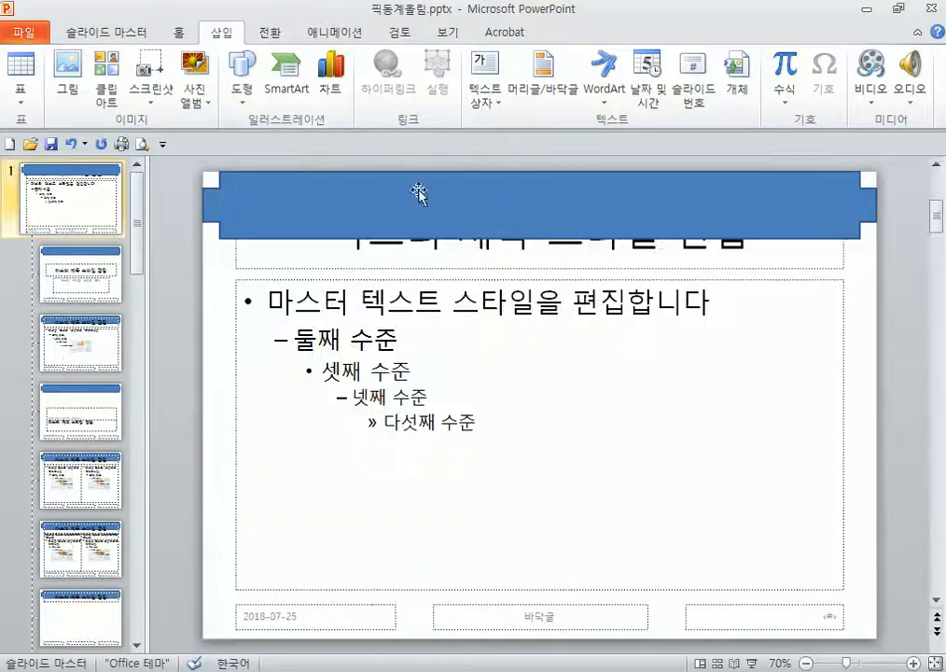
# Step: Draw a plaque from the basic shapes inside the cross band, matching the band's height and leaving the cross's ends exposed, then deselect it
pyautogui.click(243, 77)
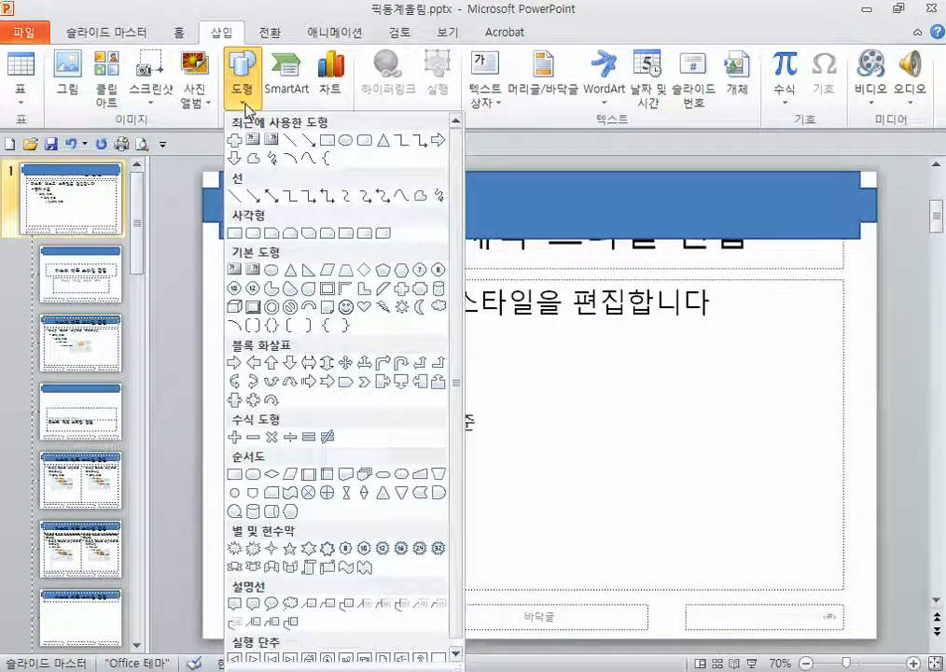
pyautogui.click(418, 289)
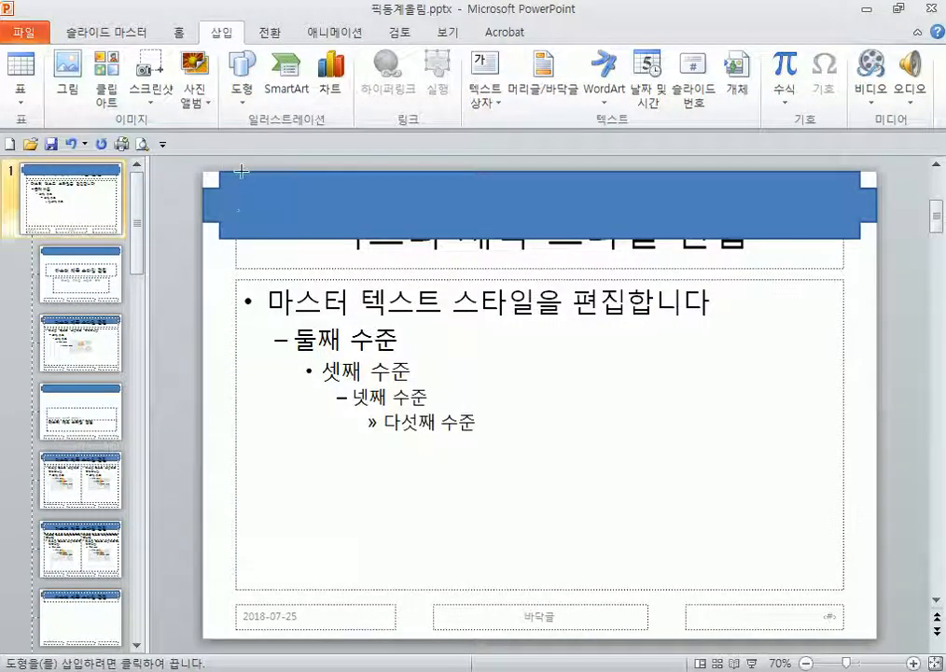
pyautogui.moveTo(241, 172)
pyautogui.mouseDown()
pyautogui.moveTo(466, 228)
pyautogui.moveTo(838, 230)
pyautogui.moveTo(843, 239)
pyautogui.mouseUp()
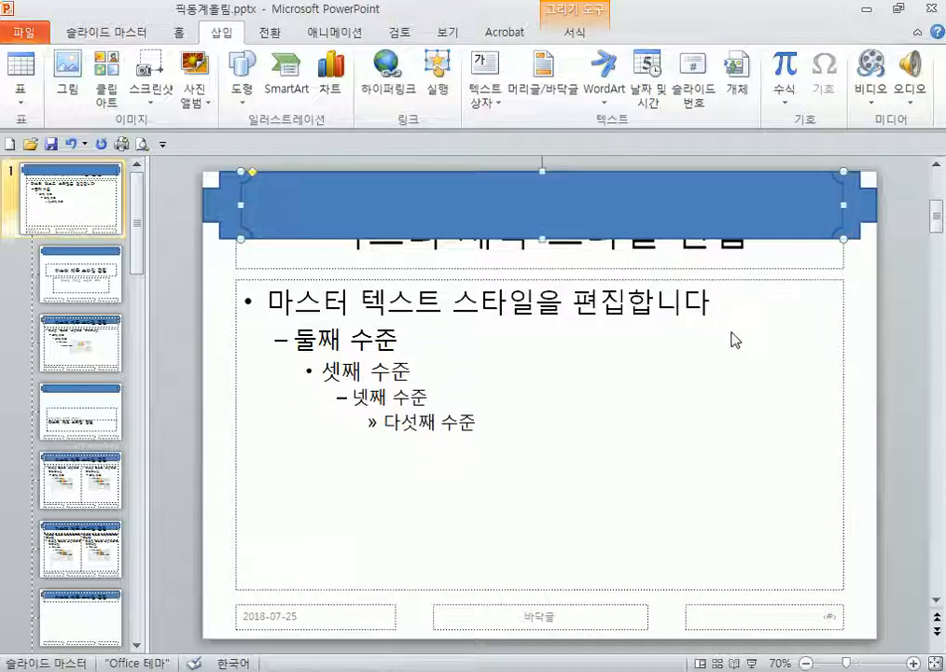
pyautogui.click(192, 178)
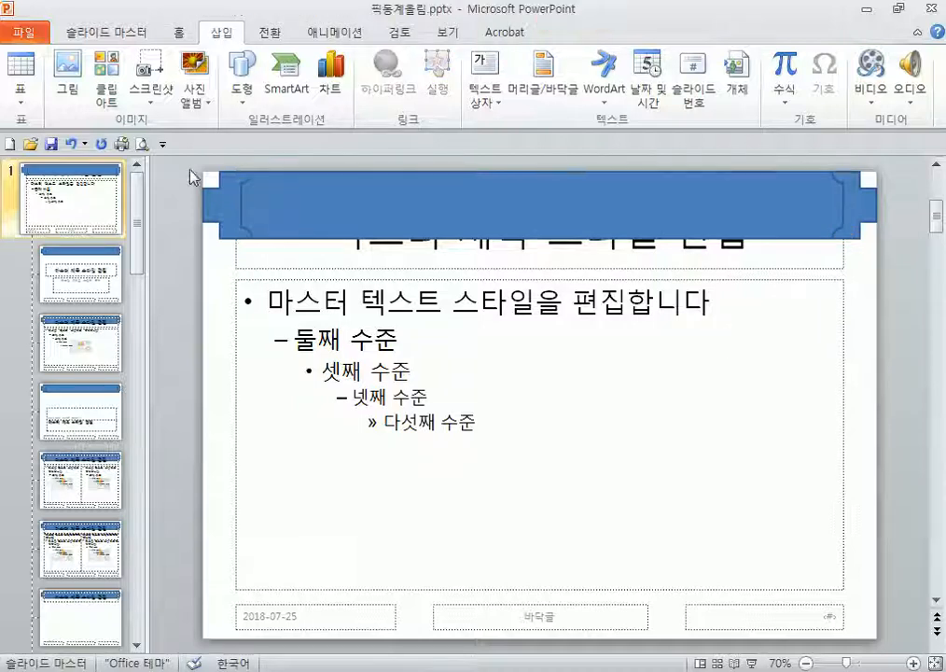
# Step: Select the cross and the plaque together and give both a thinner outline in black, then deselect them
pyautogui.moveTo(178, 158); pyautogui.dragTo(502, 238)
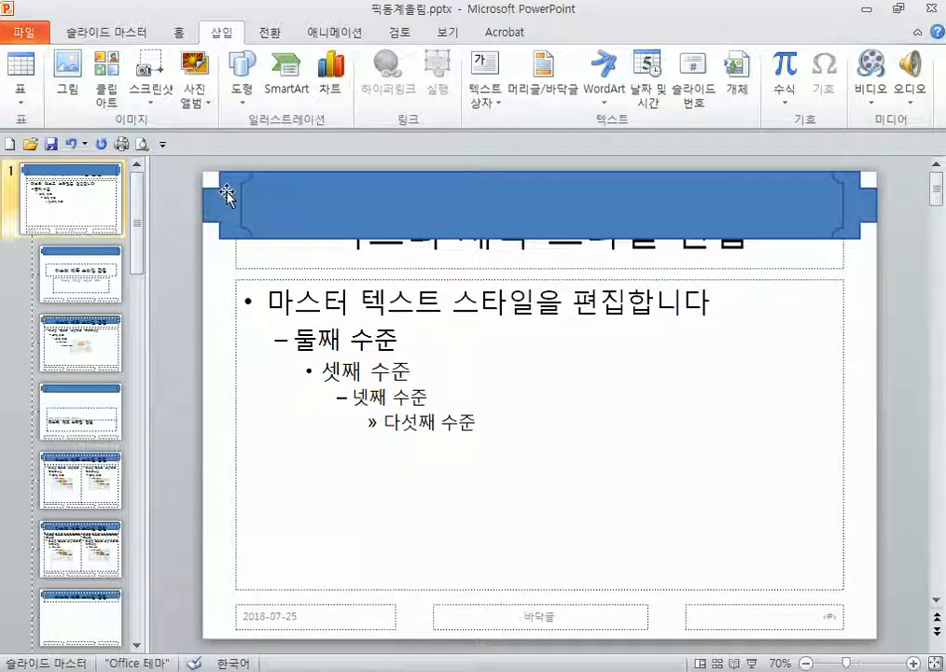
pyautogui.moveTo(173, 170)
pyautogui.mouseDown()
pyautogui.moveTo(239, 190)
pyautogui.moveTo(777, 219)
pyautogui.moveTo(912, 249)
pyautogui.moveTo(904, 291)
pyautogui.mouseUp()
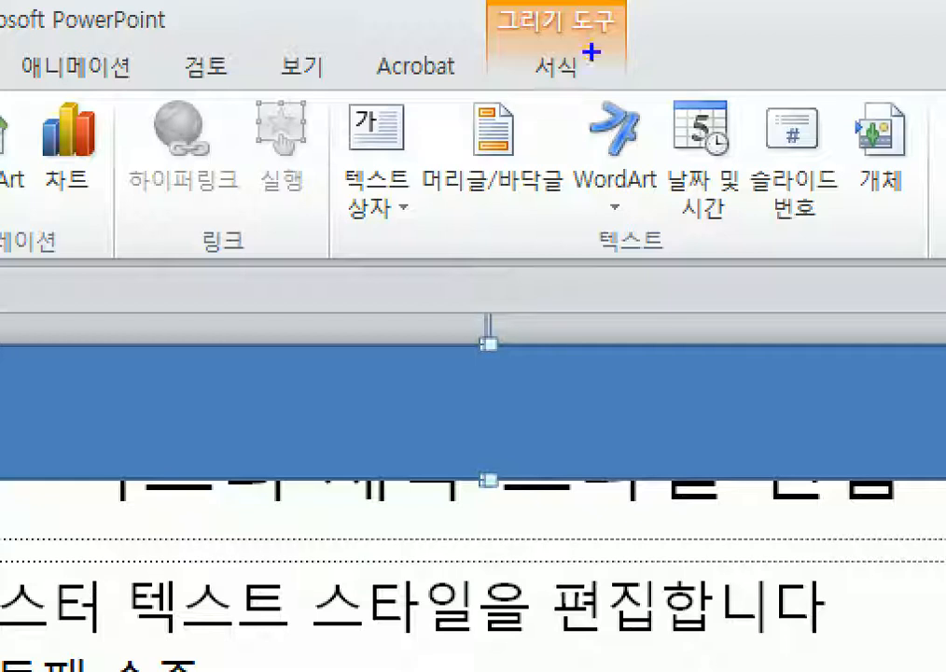
pyautogui.moveTo(590, 45); pyautogui.dragTo(552, 48)
pyautogui.moveTo(511, 97)
pyautogui.mouseDown()
pyautogui.moveTo(550, 7)
pyautogui.moveTo(643, 89)
pyautogui.moveTo(525, 90)
pyautogui.mouseUp()
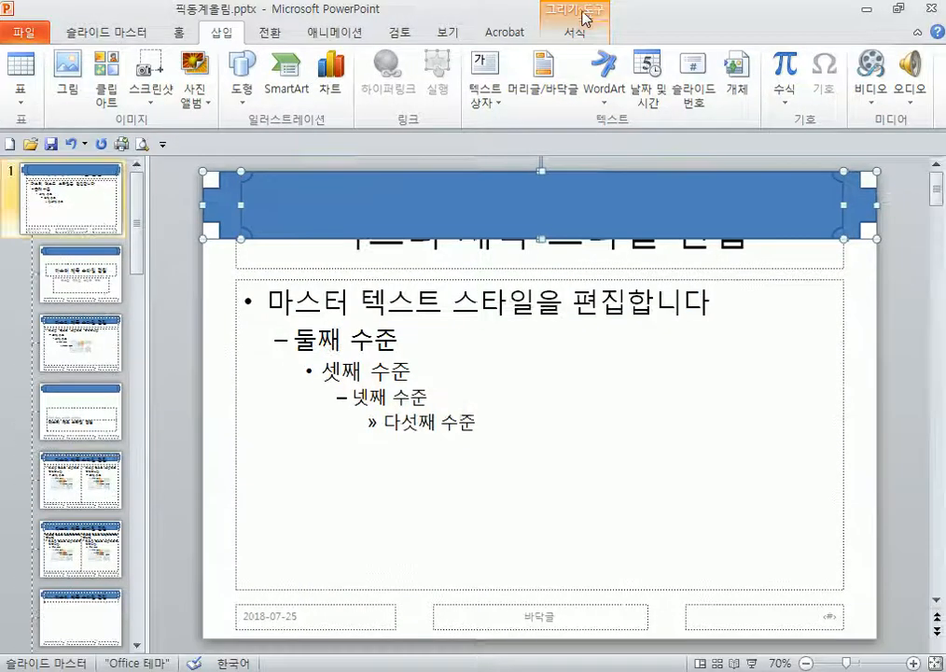
pyautogui.click(577, 36)
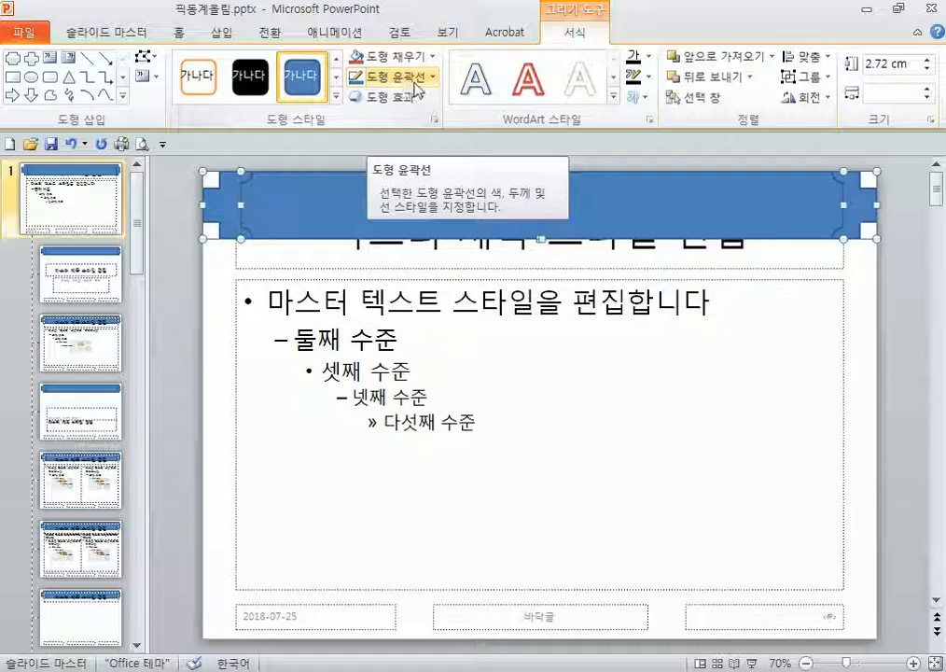
pyautogui.click(432, 86)
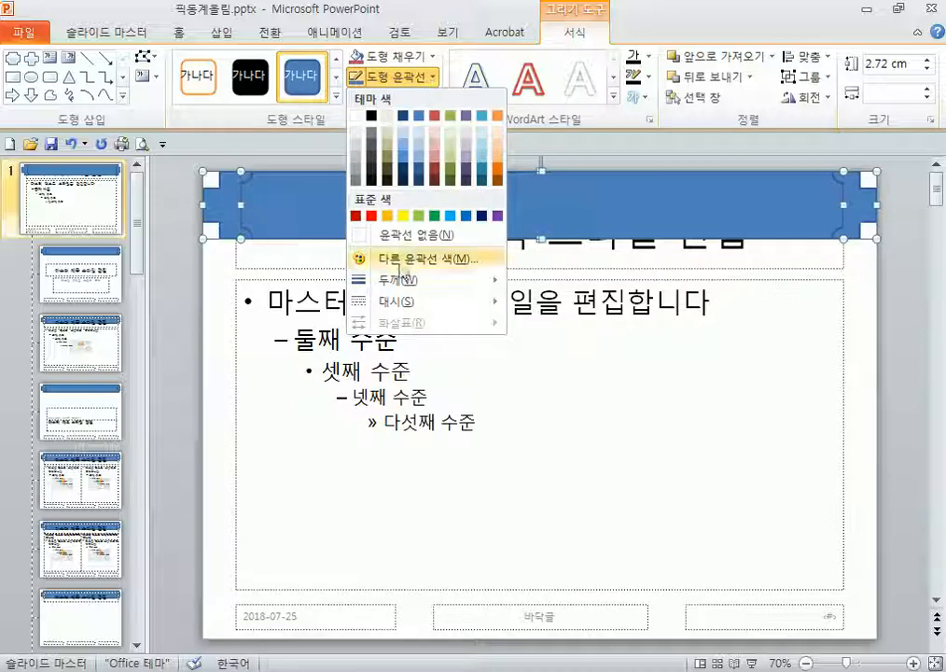
pyautogui.moveTo(399, 284)
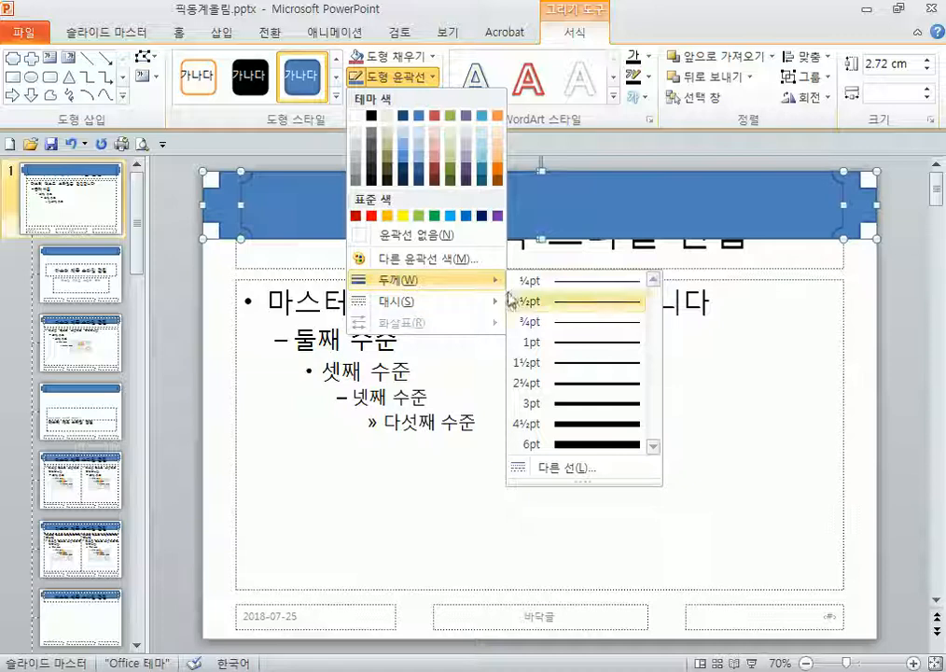
pyautogui.click(545, 331)
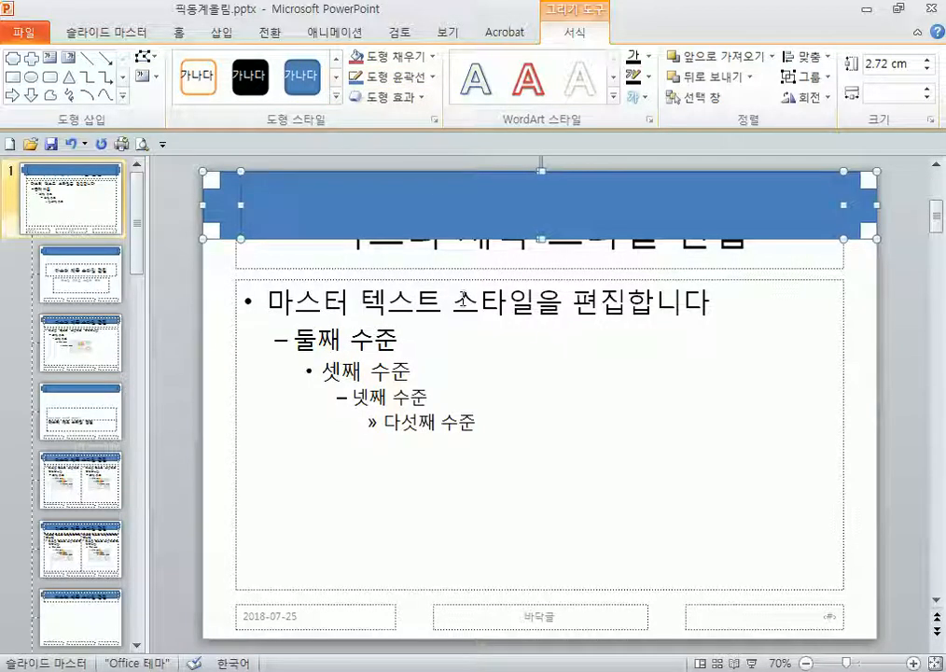
pyautogui.click(435, 81)
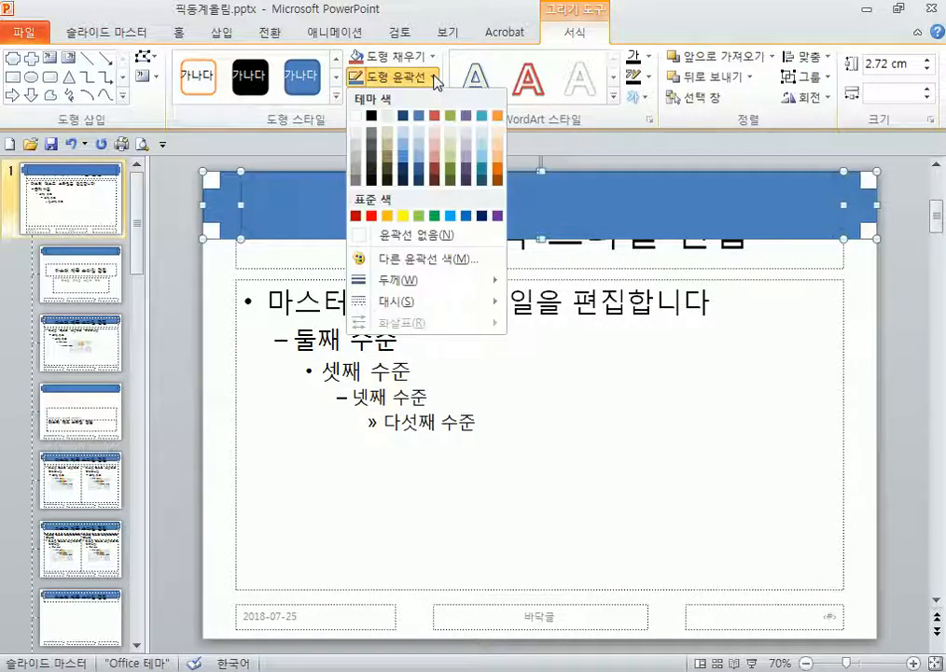
pyautogui.click(372, 118)
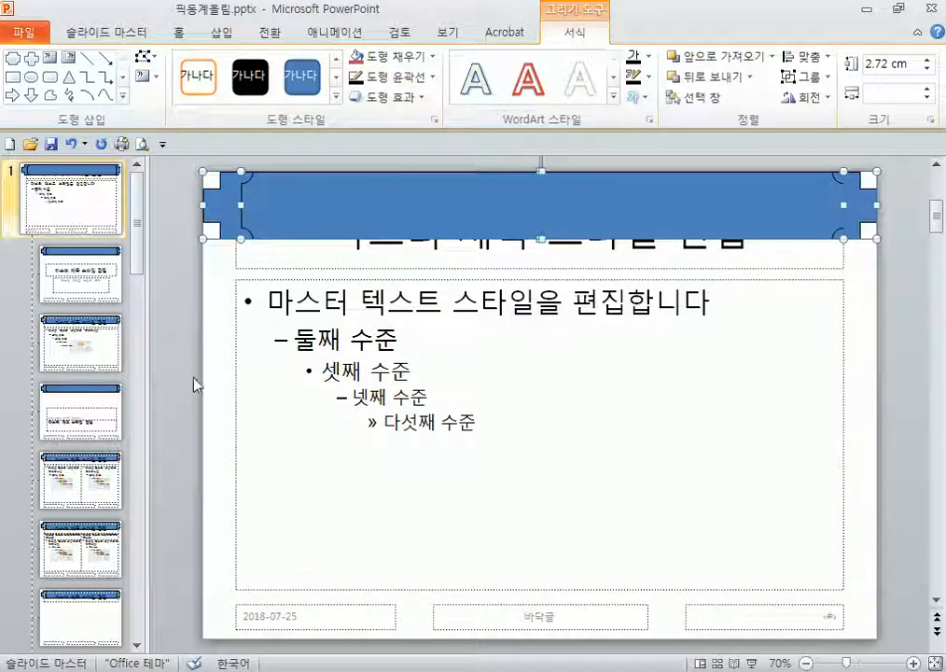
pyautogui.click(187, 336)
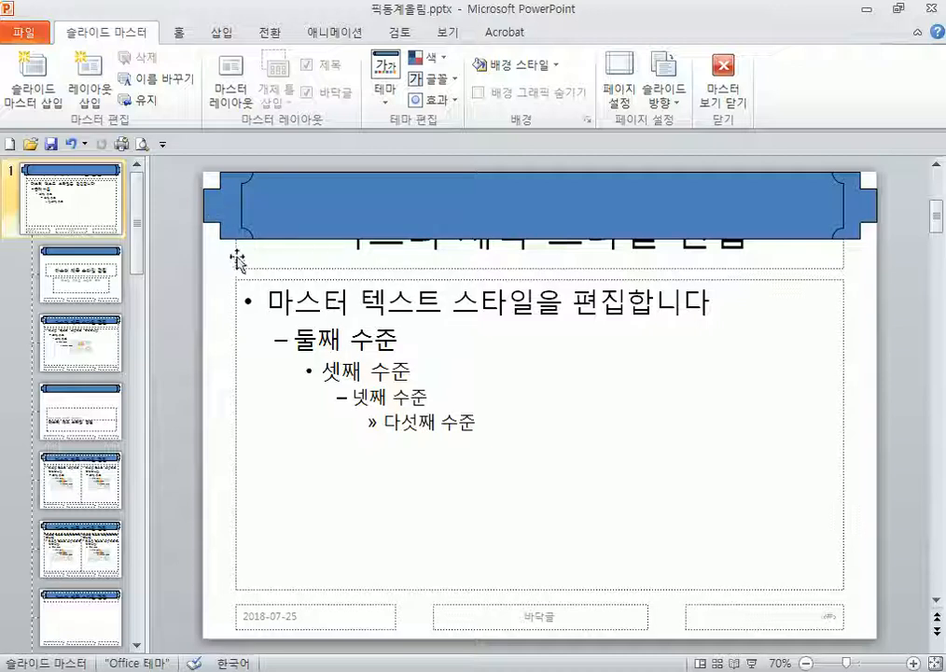
# Step: Fill the plaque in the middle of the title band with the palest orange theme colour
pyautogui.click(263, 200)
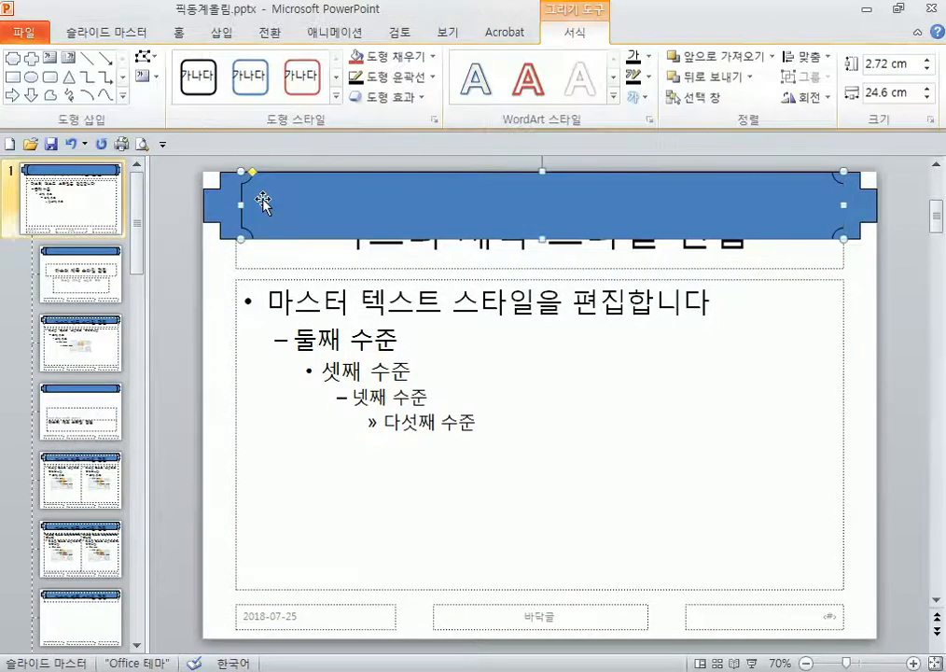
pyautogui.click(397, 58)
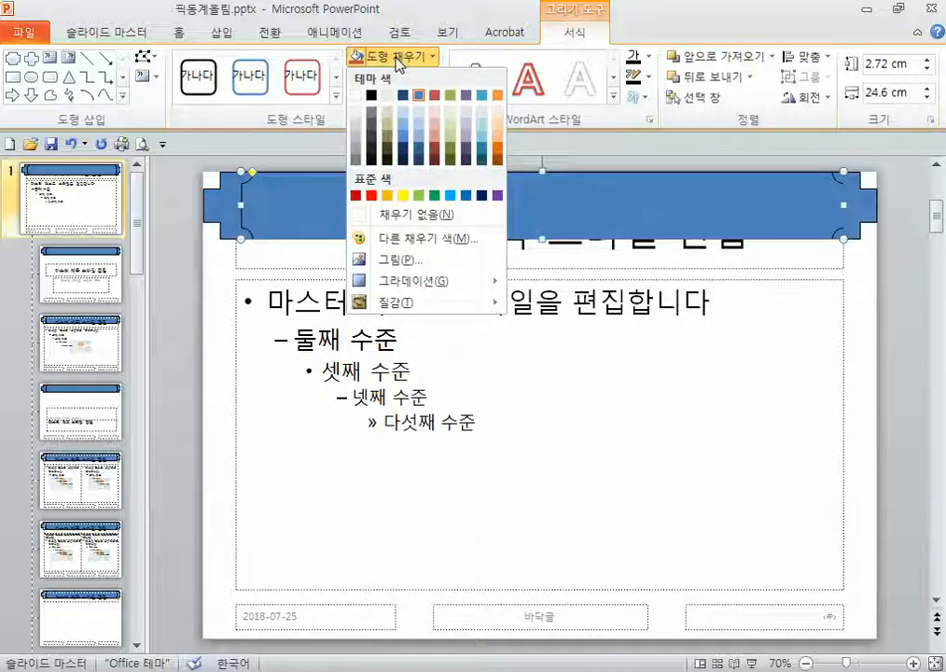
pyautogui.click(497, 112)
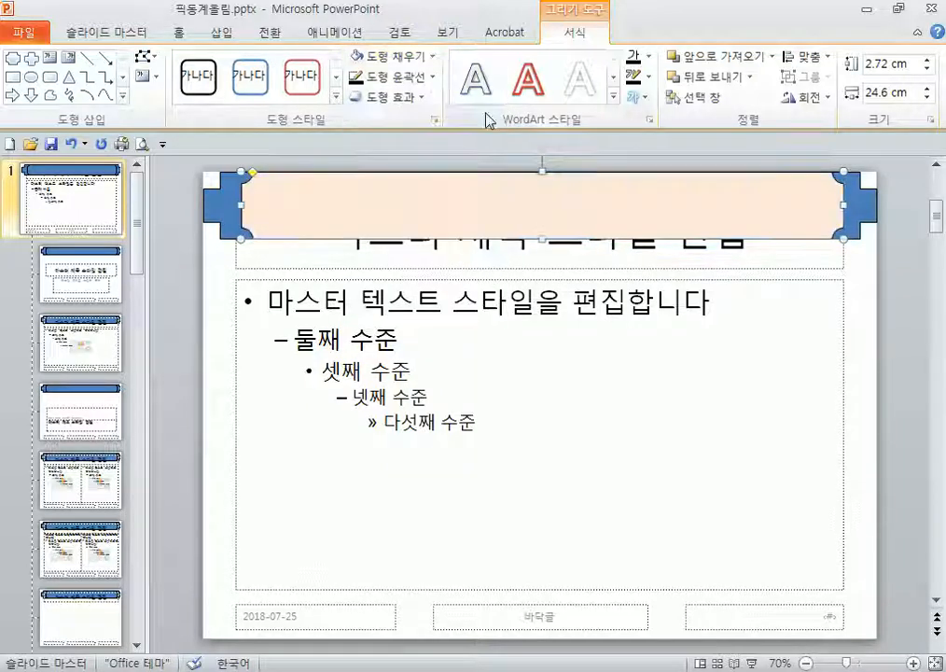
# Step: Fill the cross behind the plaque with a stronger light orange theme colour and deselect it
pyautogui.moveTo(240, 204); pyautogui.dragTo(204, 205)
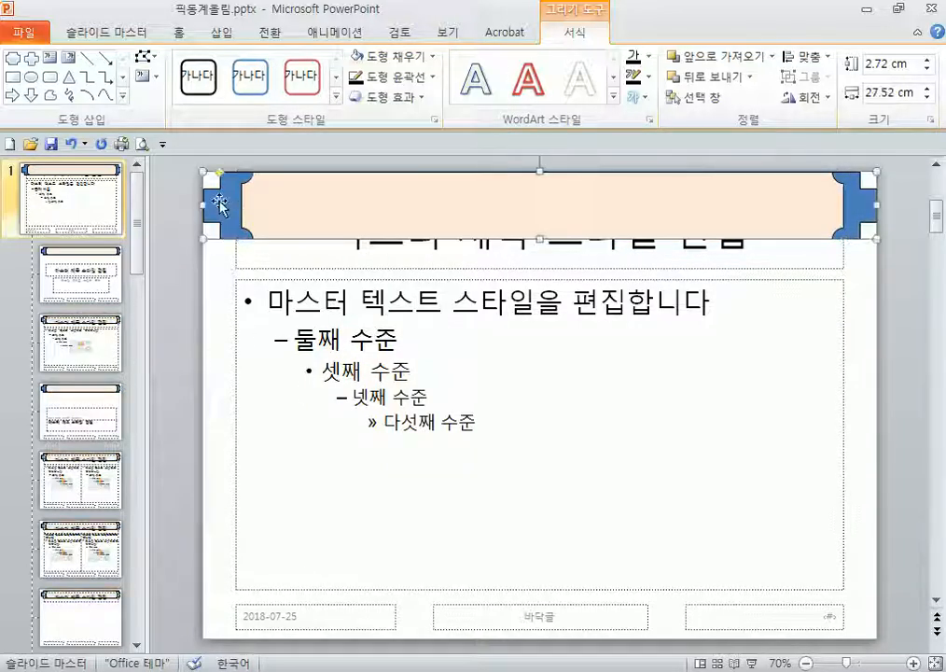
pyautogui.click(392, 56)
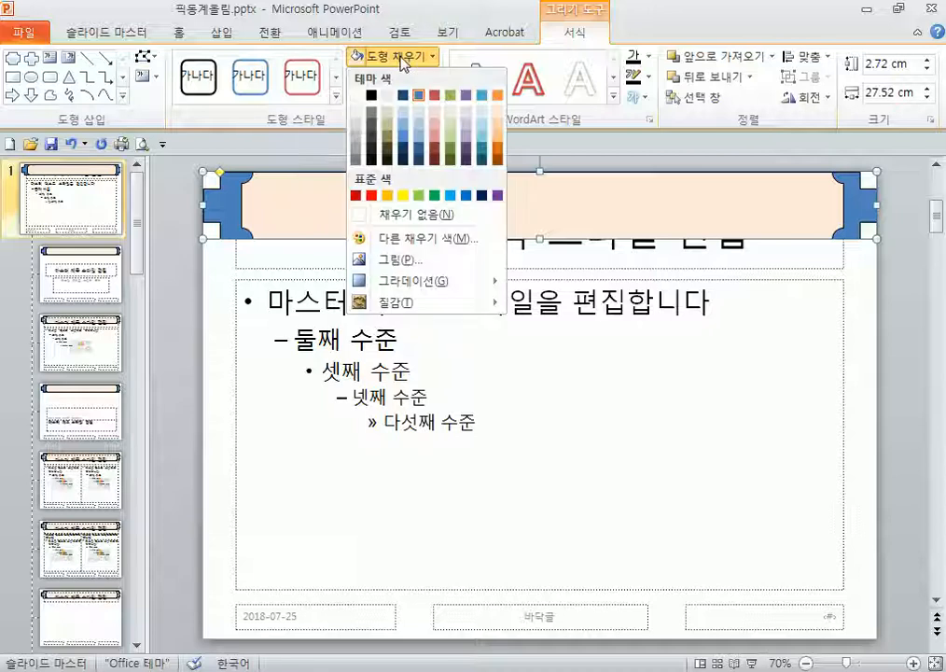
pyautogui.click(495, 140)
pyautogui.click(198, 563)
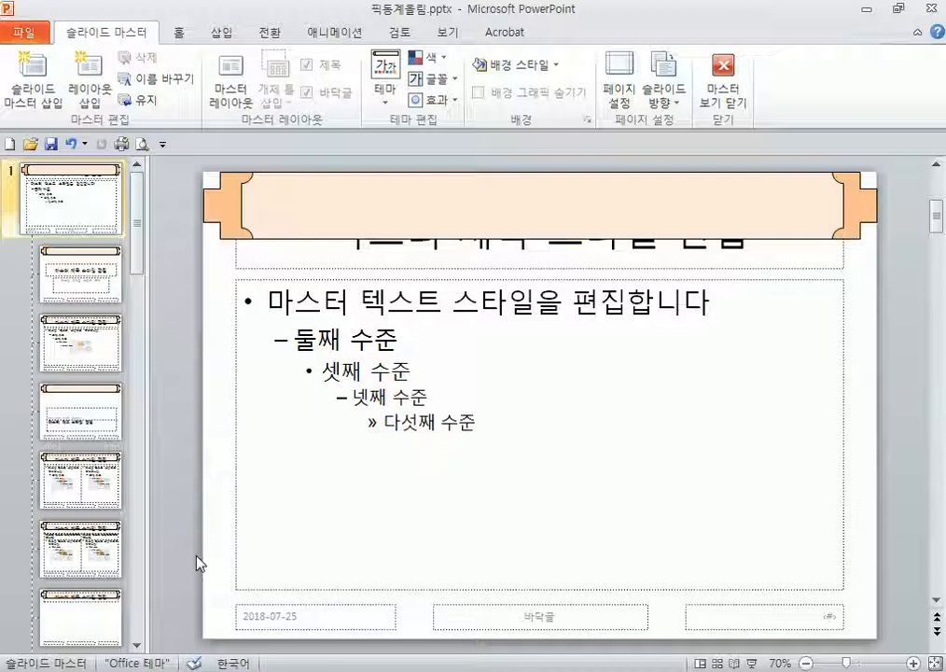
pyautogui.hotkey('ctrl', 'z')
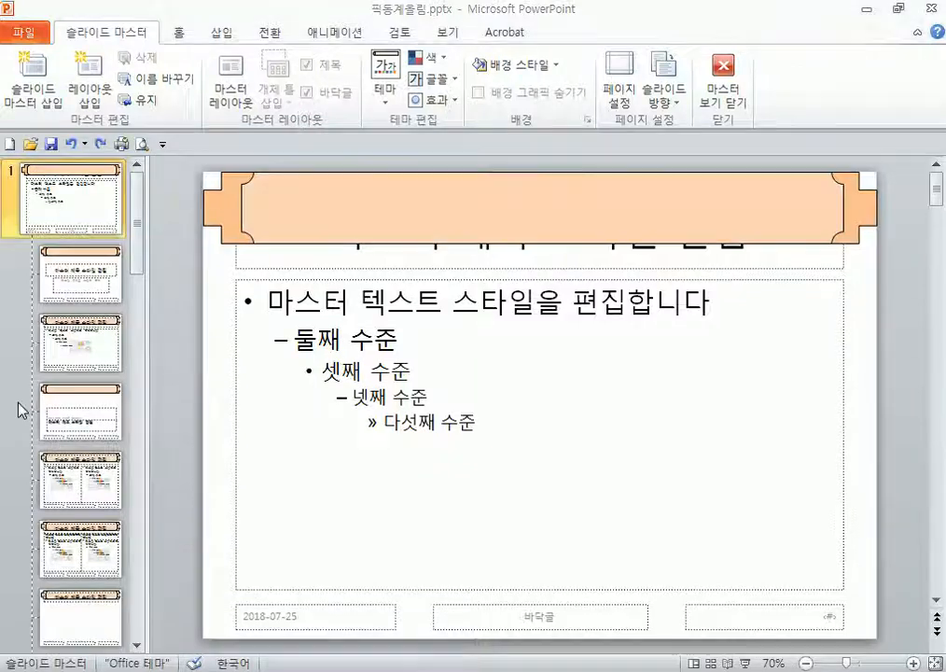